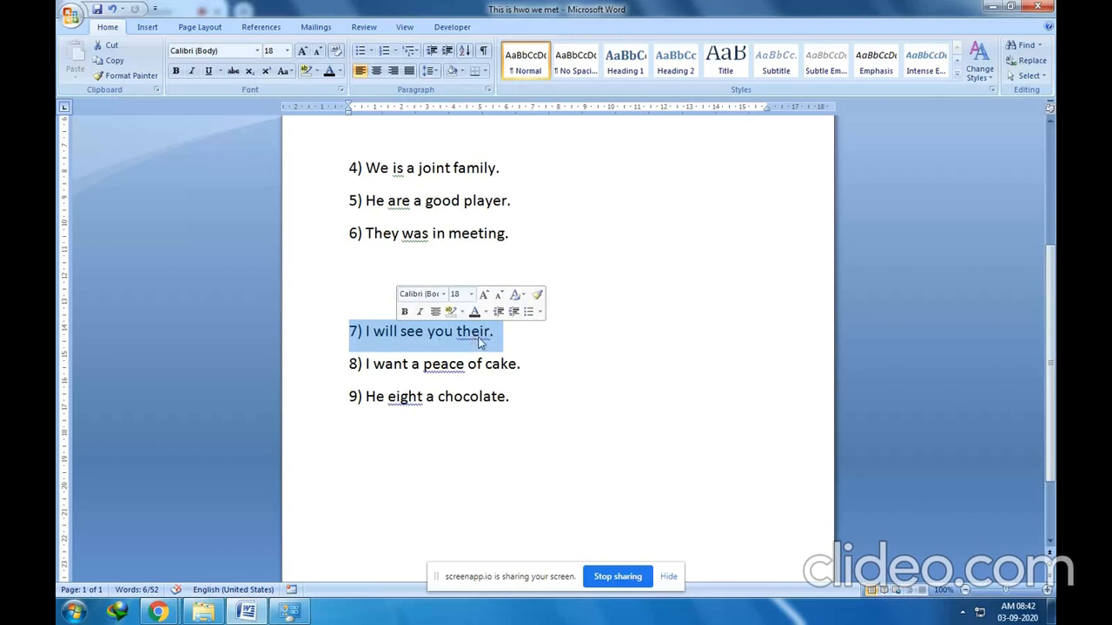
Examine the contextual spelling errors "their", "peace" and "eight" in sentences 7 to 9
{"action": "left_click", "coordinate": [352, 365]}
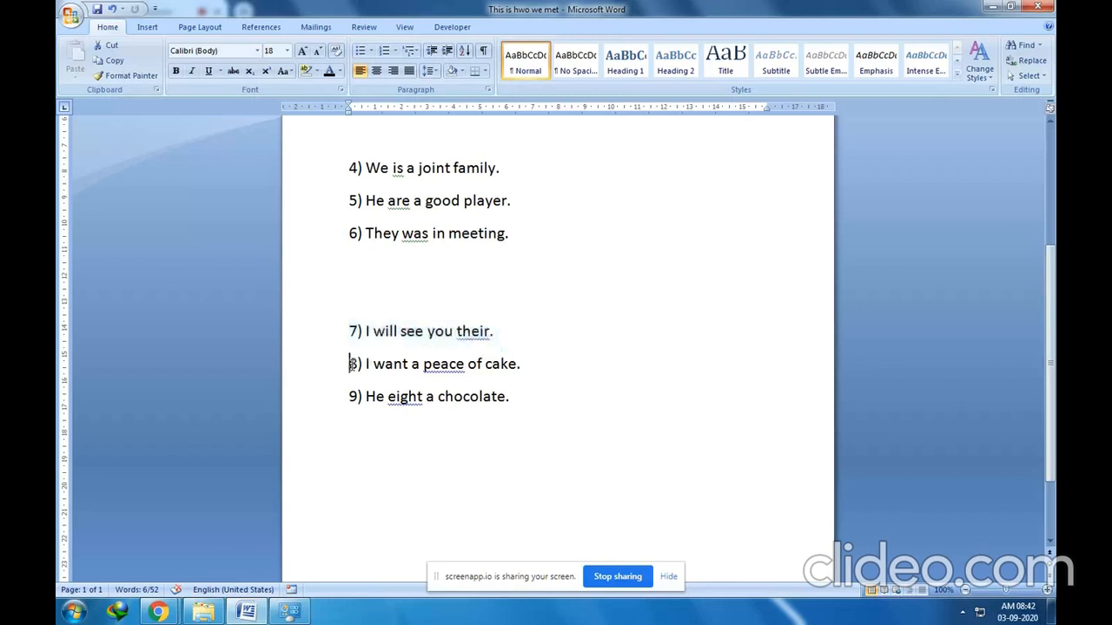
{"action": "left_click_drag", "start_coordinate": [352, 364], "coordinate": [534, 368]}
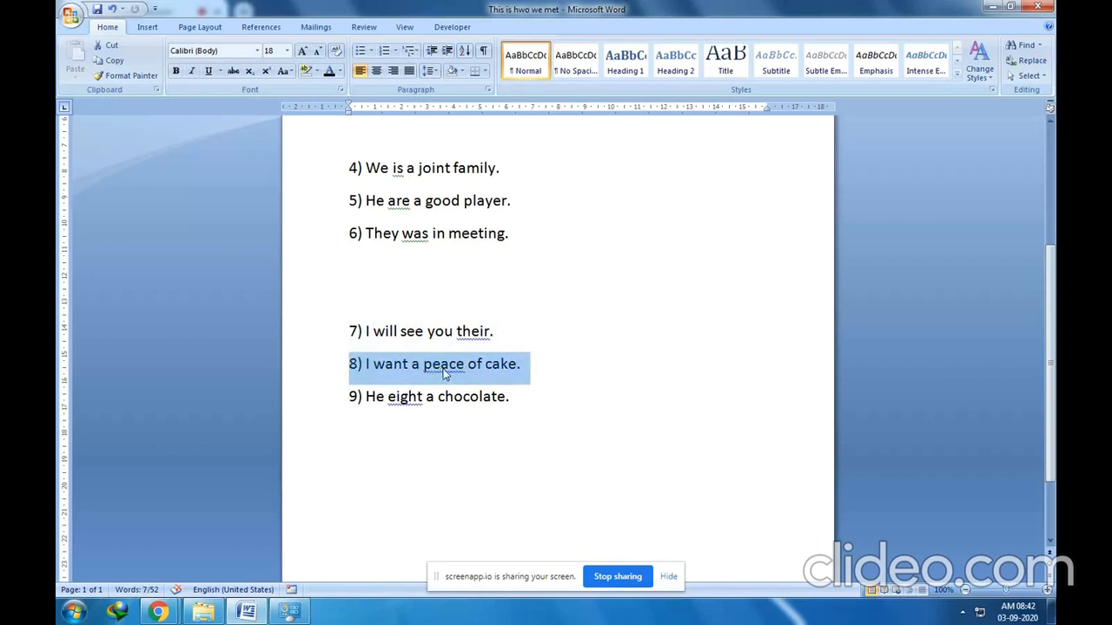
{"action": "left_click", "coordinate": [342, 398]}
{"action": "left_click_drag", "start_coordinate": [342, 399], "coordinate": [513, 398]}
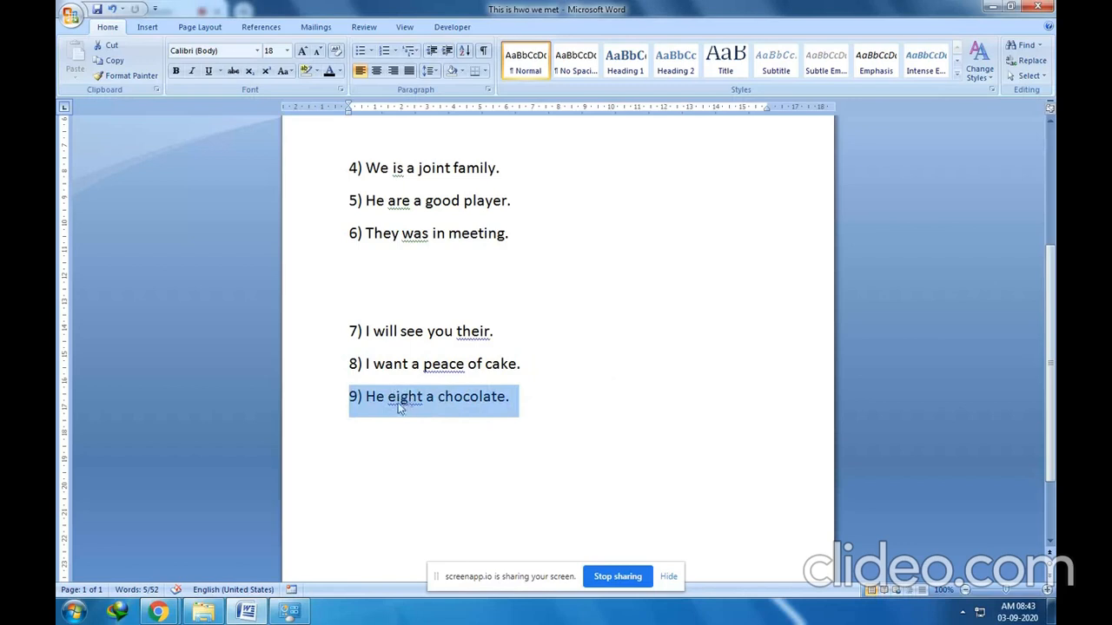
{"action": "left_click", "coordinate": [483, 419]}
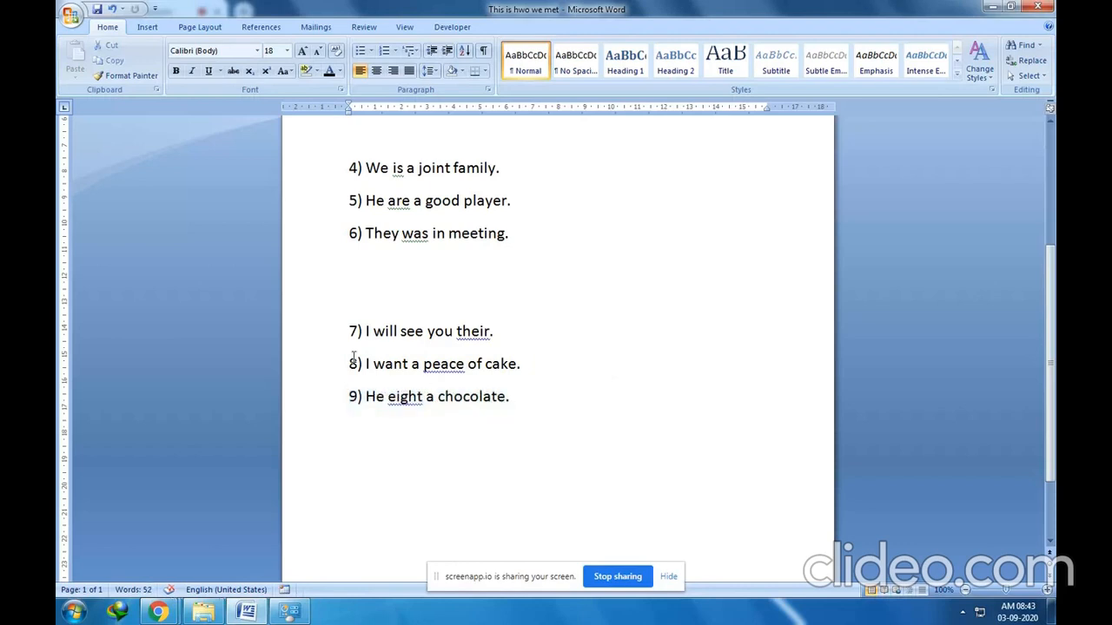
{"action": "left_click_drag", "start_coordinate": [349, 331], "coordinate": [515, 409]}
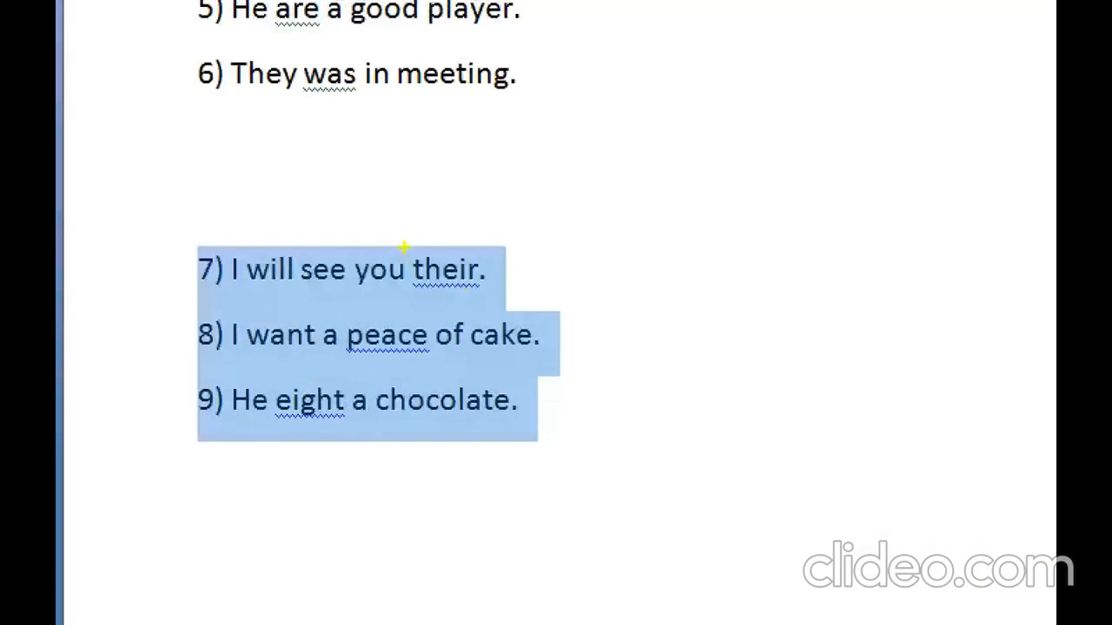
{"action": "mouse_move", "coordinate": [404, 247]}
{"action": "left_mouse_down"}
{"action": "mouse_move", "coordinate": [408, 292]}
{"action": "mouse_move", "coordinate": [588, 326]}
{"action": "mouse_move", "coordinate": [476, 310]}
{"action": "mouse_move", "coordinate": [513, 297]}
{"action": "left_mouse_up"}
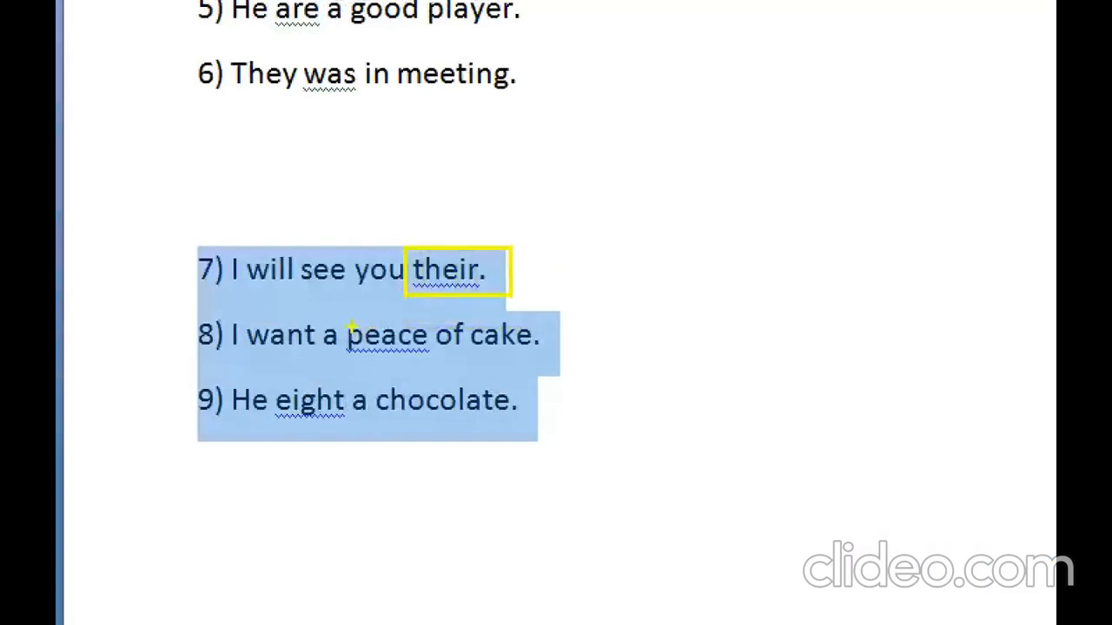
{"action": "mouse_move", "coordinate": [347, 320]}
{"action": "left_mouse_down"}
{"action": "mouse_move", "coordinate": [357, 360]}
{"action": "mouse_move", "coordinate": [452, 375]}
{"action": "mouse_move", "coordinate": [437, 368]}
{"action": "left_mouse_up"}
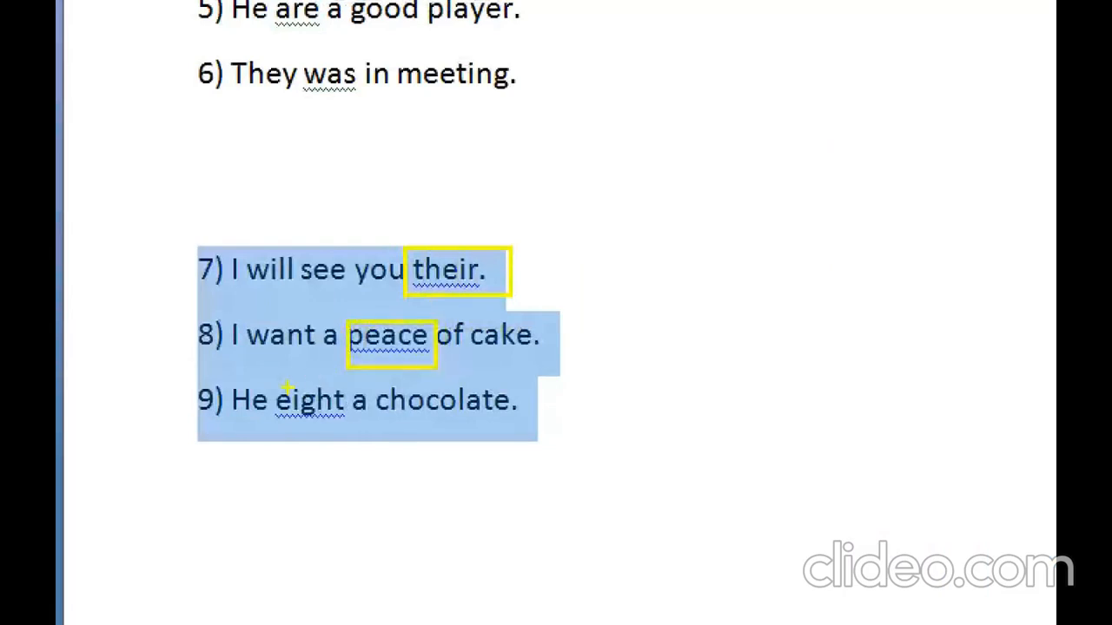
{"action": "mouse_move", "coordinate": [279, 387]}
{"action": "left_mouse_down"}
{"action": "mouse_move", "coordinate": [310, 422]}
{"action": "mouse_move", "coordinate": [379, 424]}
{"action": "mouse_move", "coordinate": [348, 418]}
{"action": "left_mouse_up"}
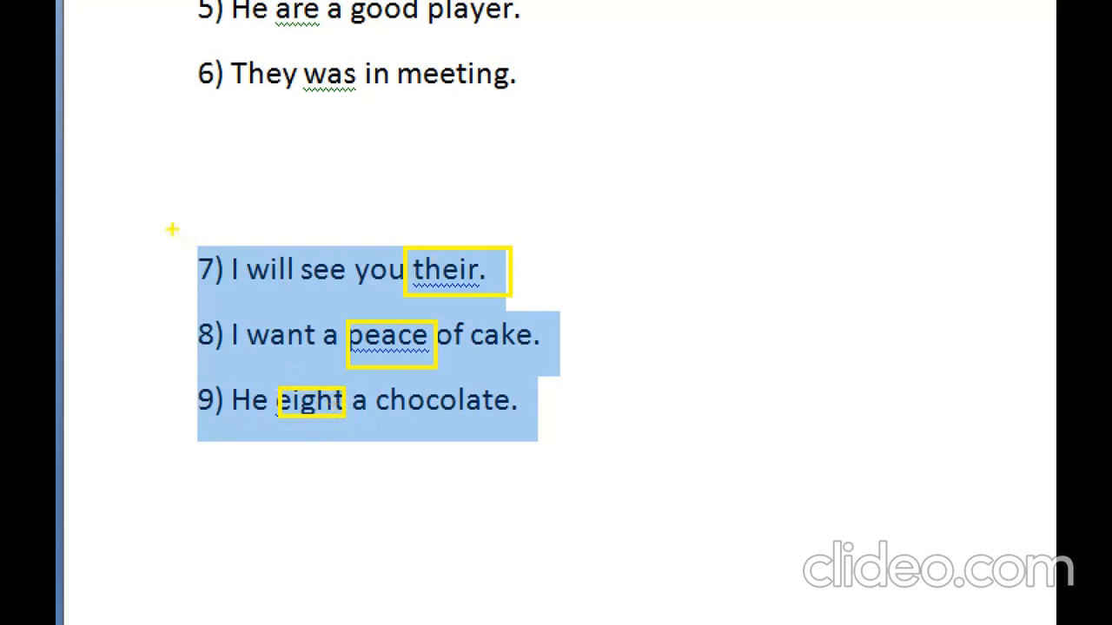
{"action": "left_click_drag", "start_coordinate": [172, 229], "coordinate": [603, 465]}
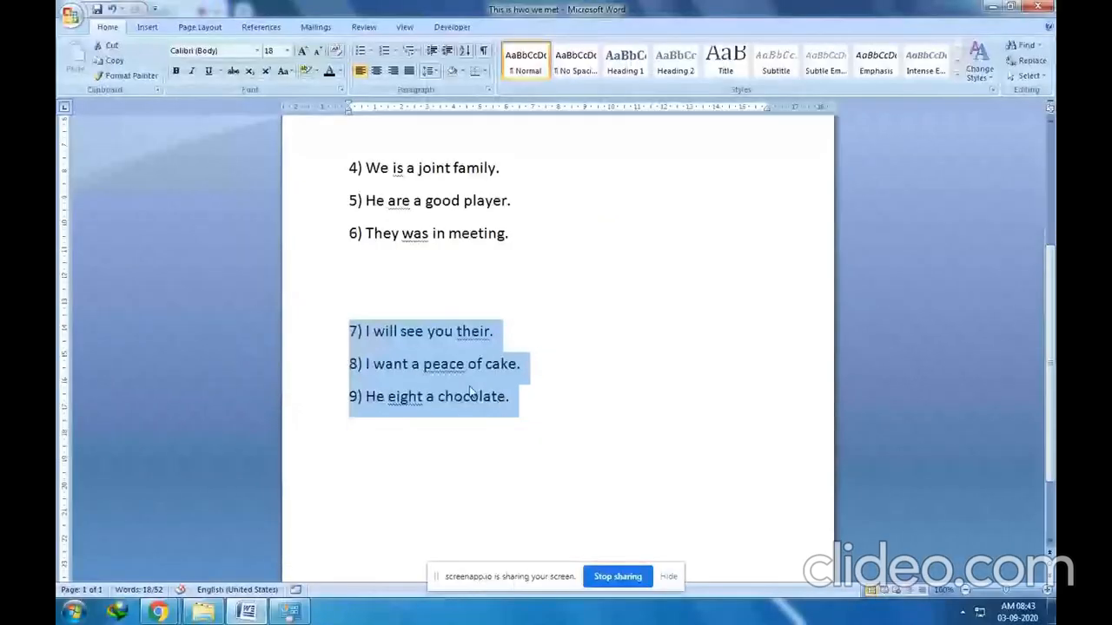
Place the cursor at the end of sentence 6 and apply English (United States) as the proofing language with automatic language detection
{"action": "scroll", "coordinate": [439, 382], "scroll_direction": "up", "scroll_amount": 3}
{"action": "scroll", "coordinate": [469, 386], "scroll_direction": "up", "scroll_amount": 2}
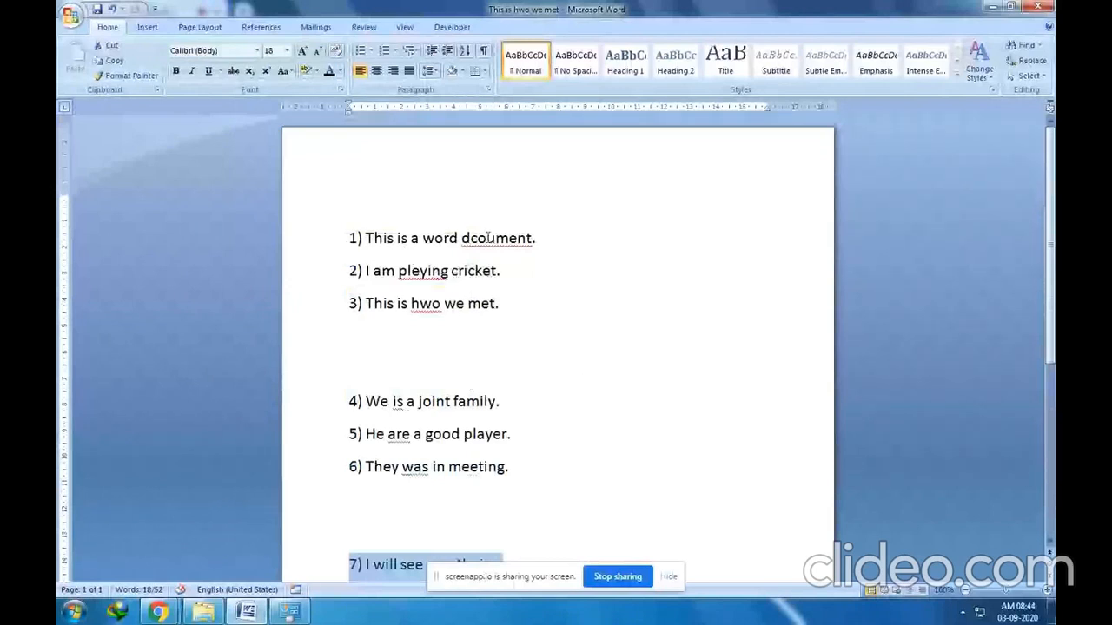
{"action": "left_click", "coordinate": [539, 469]}
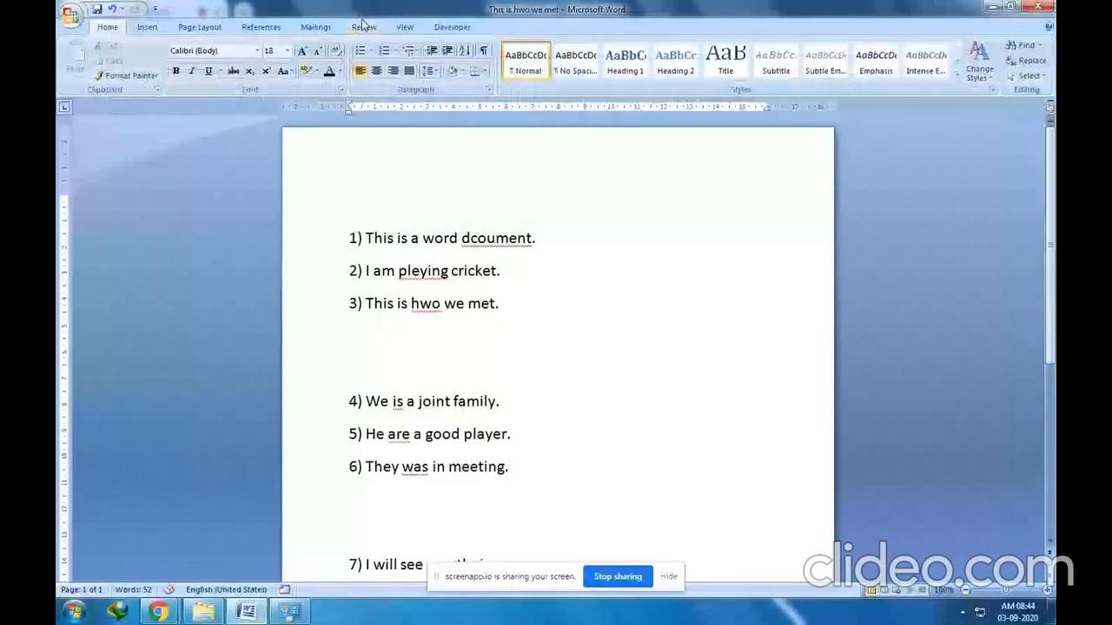
{"action": "left_click", "coordinate": [373, 49]}
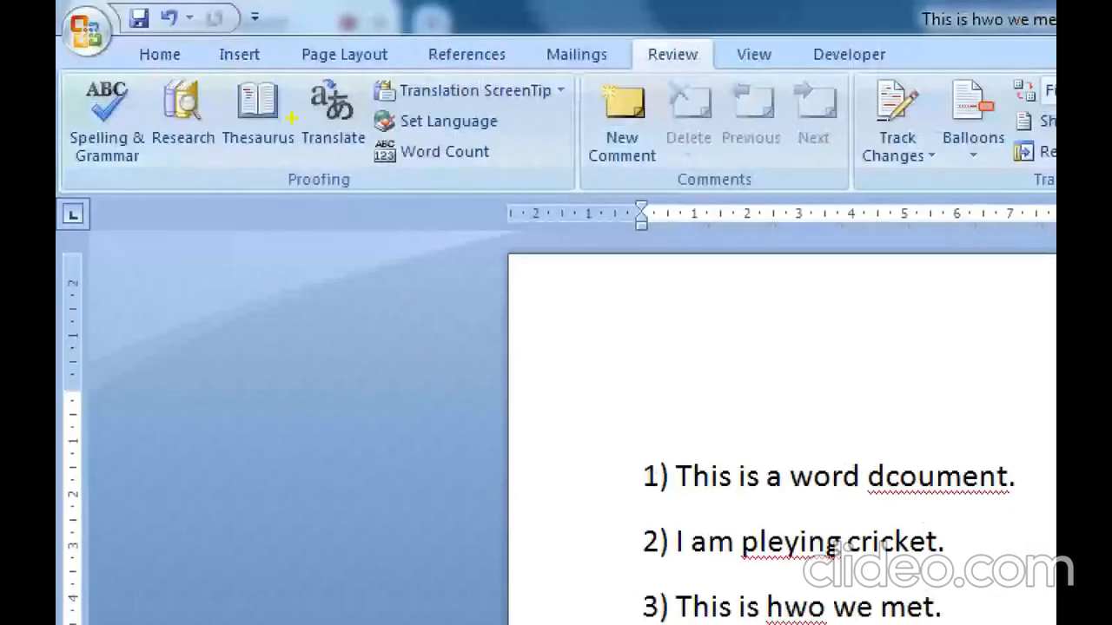
{"action": "mouse_move", "coordinate": [272, 162]}
{"action": "left_mouse_down"}
{"action": "mouse_move", "coordinate": [299, 189]}
{"action": "mouse_move", "coordinate": [382, 202]}
{"action": "left_mouse_up"}
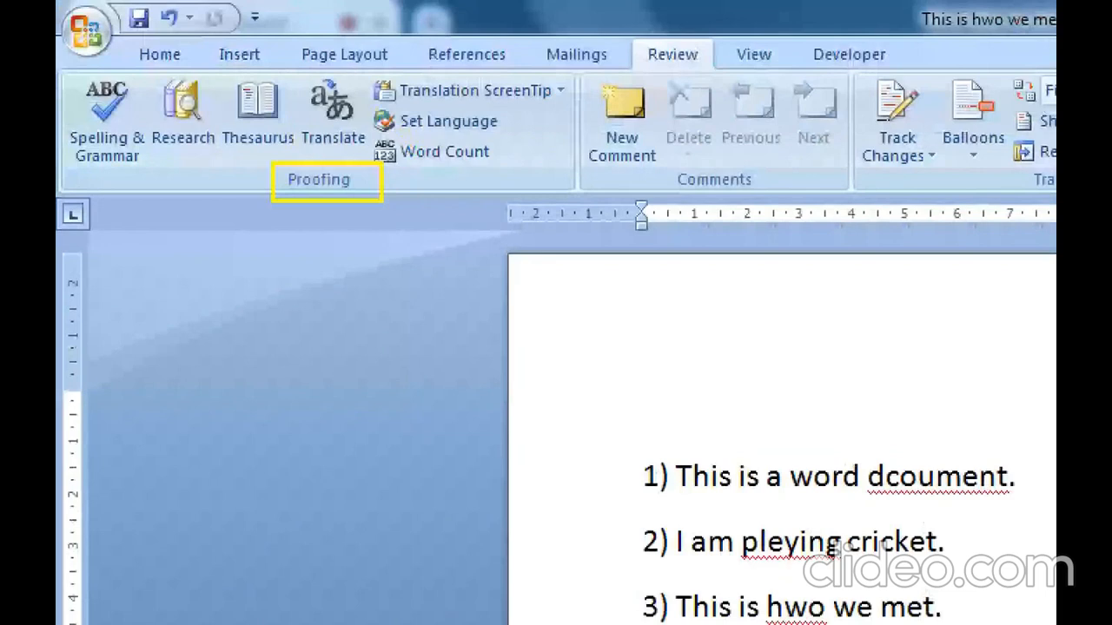
{"action": "left_click_drag", "start_coordinate": [375, 112], "coordinate": [502, 132]}
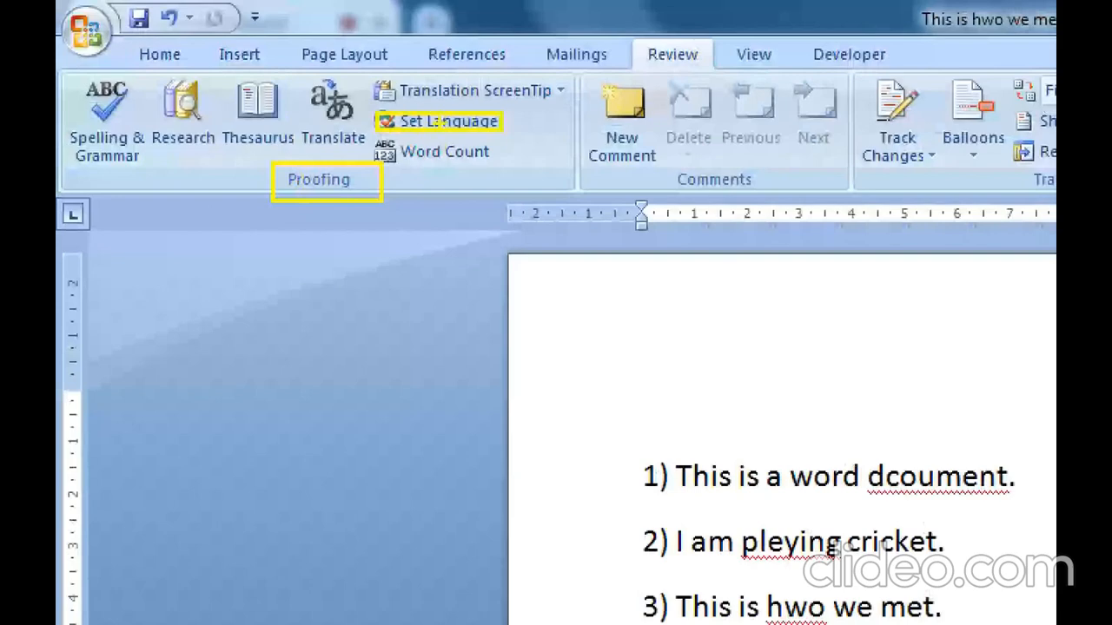
{"action": "key", "text": "Escape"}
{"action": "left_click", "coordinate": [251, 60]}
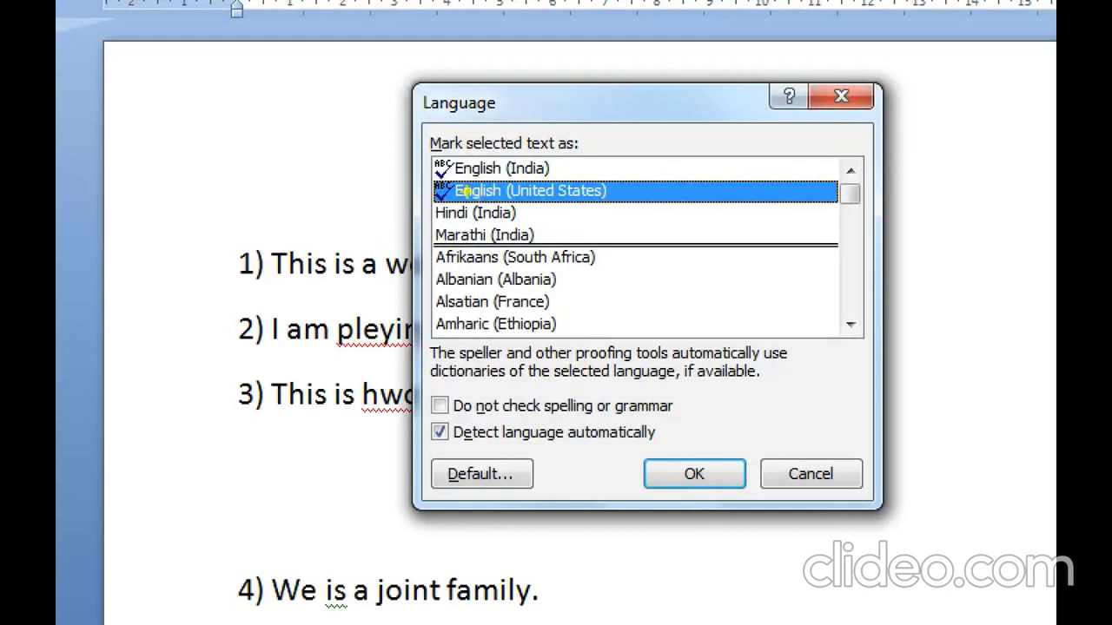
{"action": "left_click_drag", "start_coordinate": [447, 184], "coordinate": [528, 205]}
{"action": "mouse_move", "coordinate": [425, 387]}
{"action": "left_mouse_down"}
{"action": "mouse_move", "coordinate": [450, 413]}
{"action": "mouse_move", "coordinate": [695, 413]}
{"action": "left_mouse_up"}
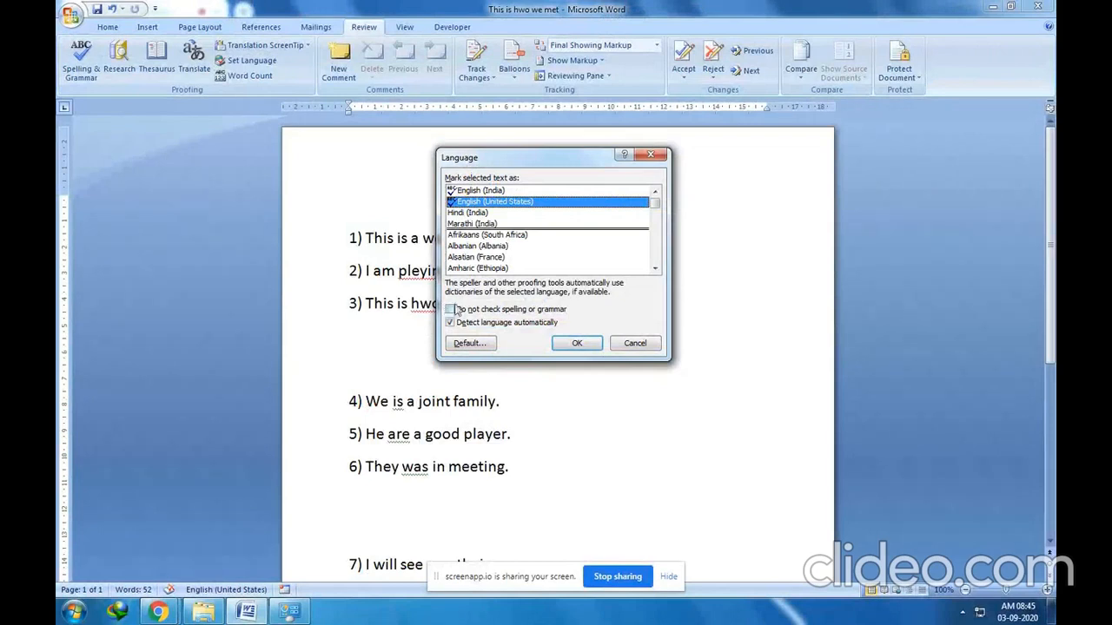
{"action": "left_click", "coordinate": [573, 344]}
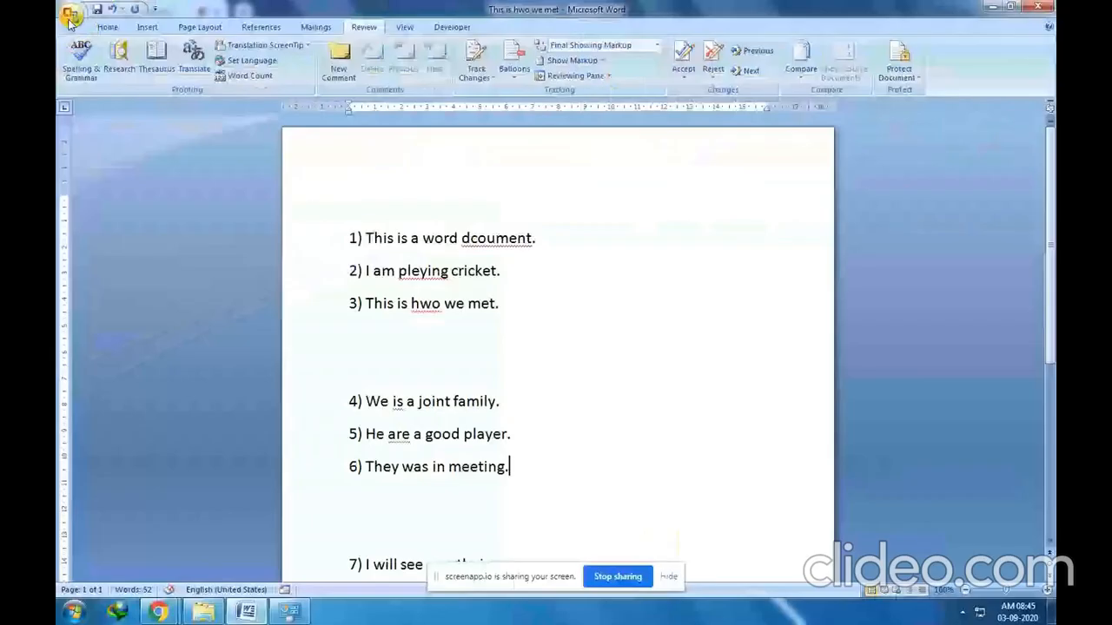
Review the proofing options for correcting spelling and grammar in Word Options and accept them
{"action": "left_click", "coordinate": [87, 30]}
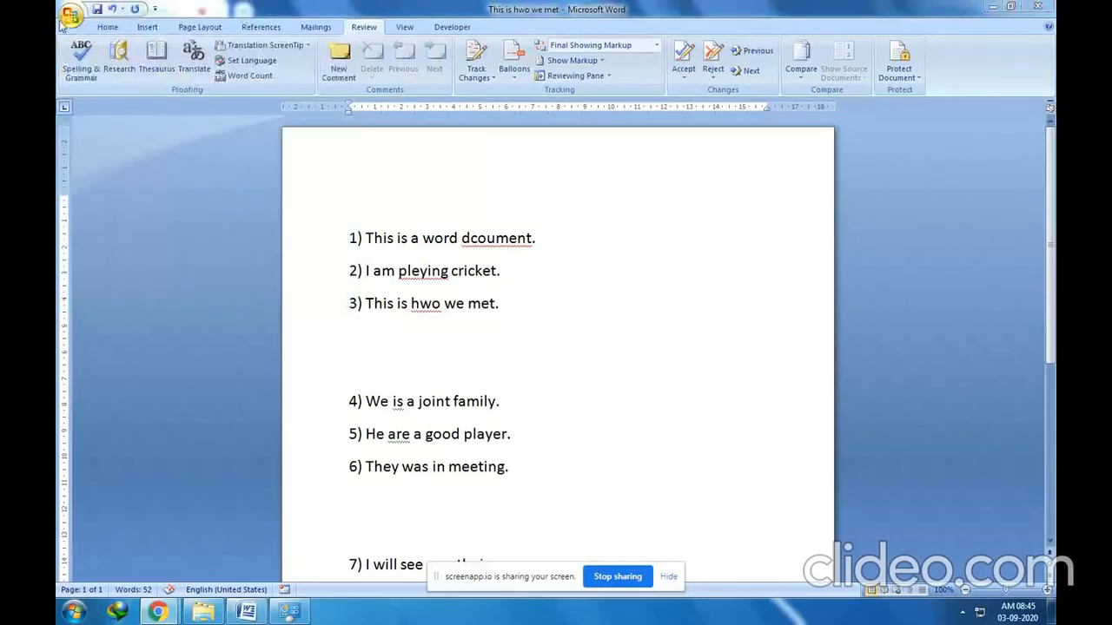
{"action": "left_click", "coordinate": [70, 17]}
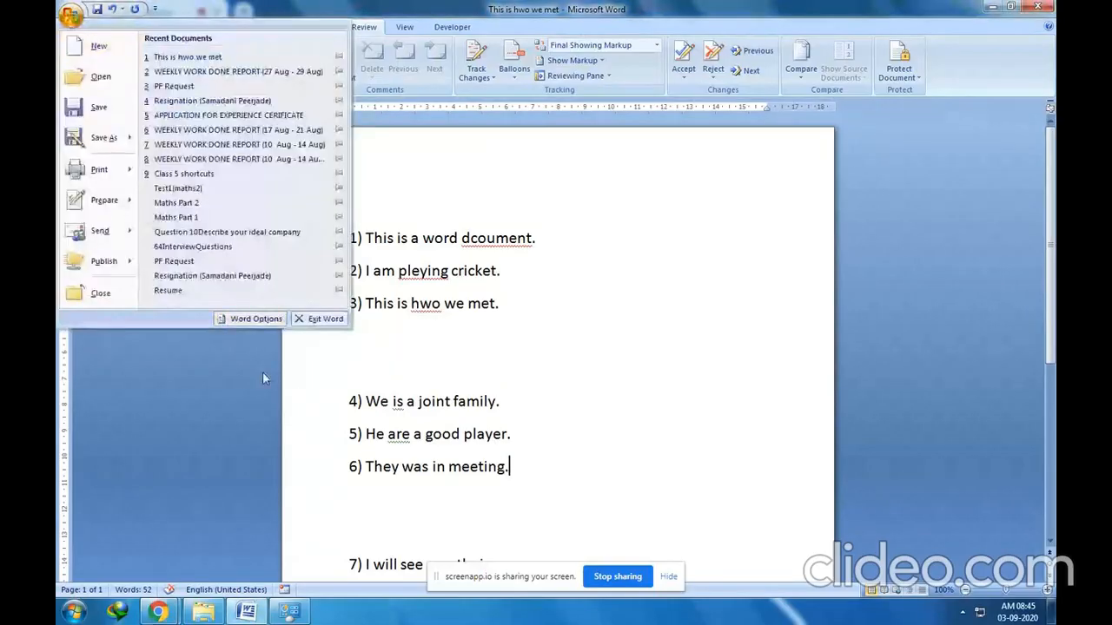
{"action": "left_click", "coordinate": [257, 319]}
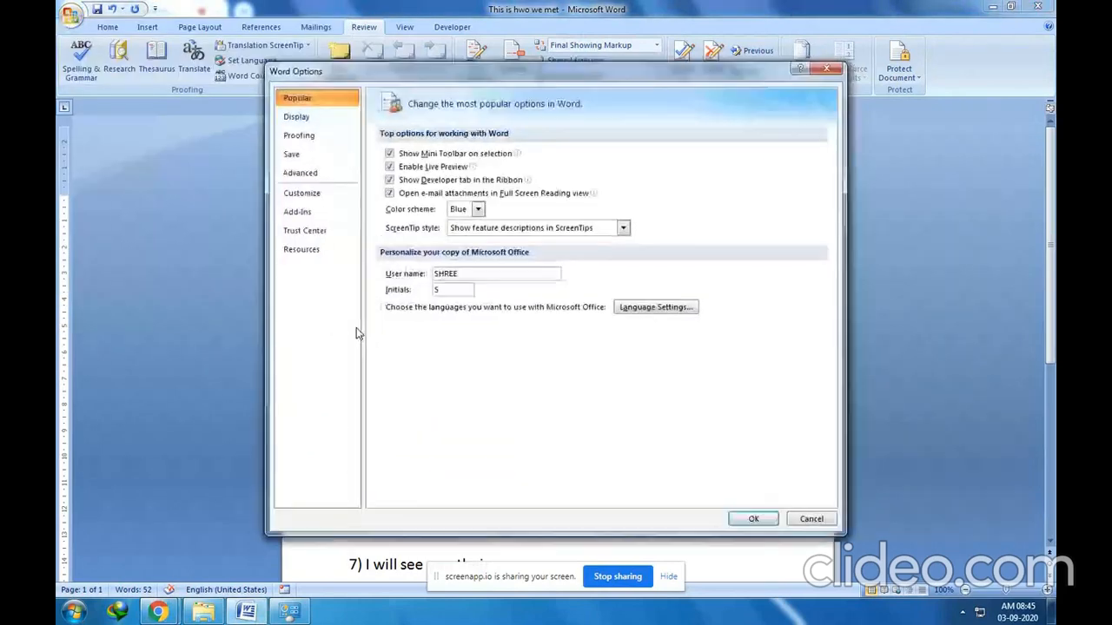
{"action": "left_click", "coordinate": [321, 138]}
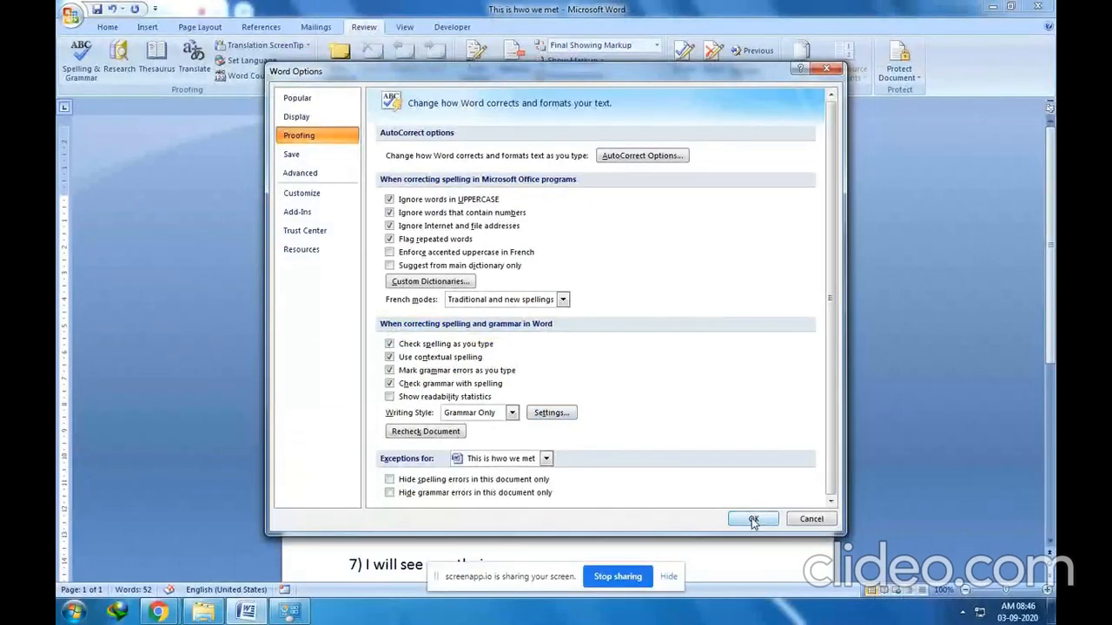
{"action": "left_click", "coordinate": [753, 520]}
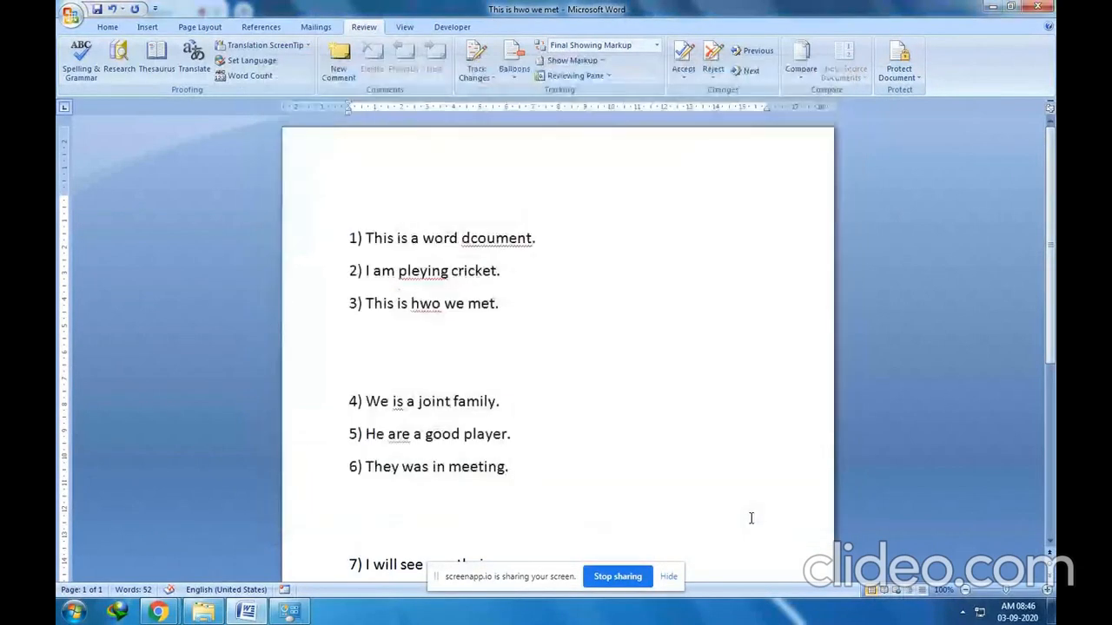
{"action": "scroll", "coordinate": [529, 274], "scroll_direction": "down", "scroll_amount": 2}
{"action": "scroll", "coordinate": [530, 274], "scroll_direction": "down", "scroll_amount": 3}
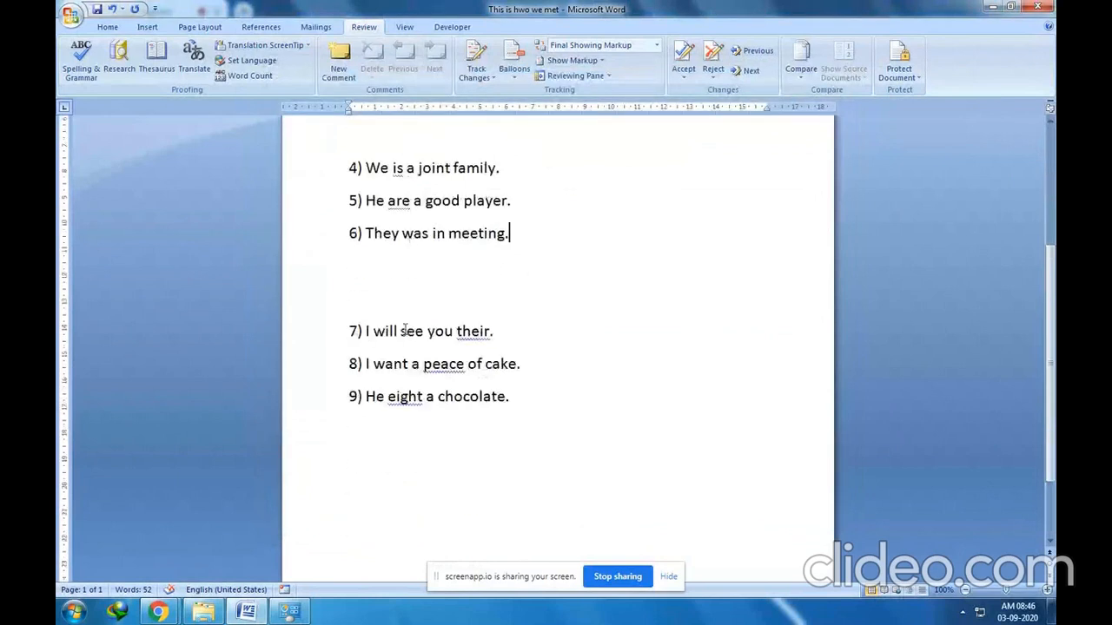
{"action": "scroll", "coordinate": [510, 297], "scroll_direction": "up", "scroll_amount": 4}
{"action": "scroll", "coordinate": [453, 221], "scroll_direction": "up", "scroll_amount": 2}
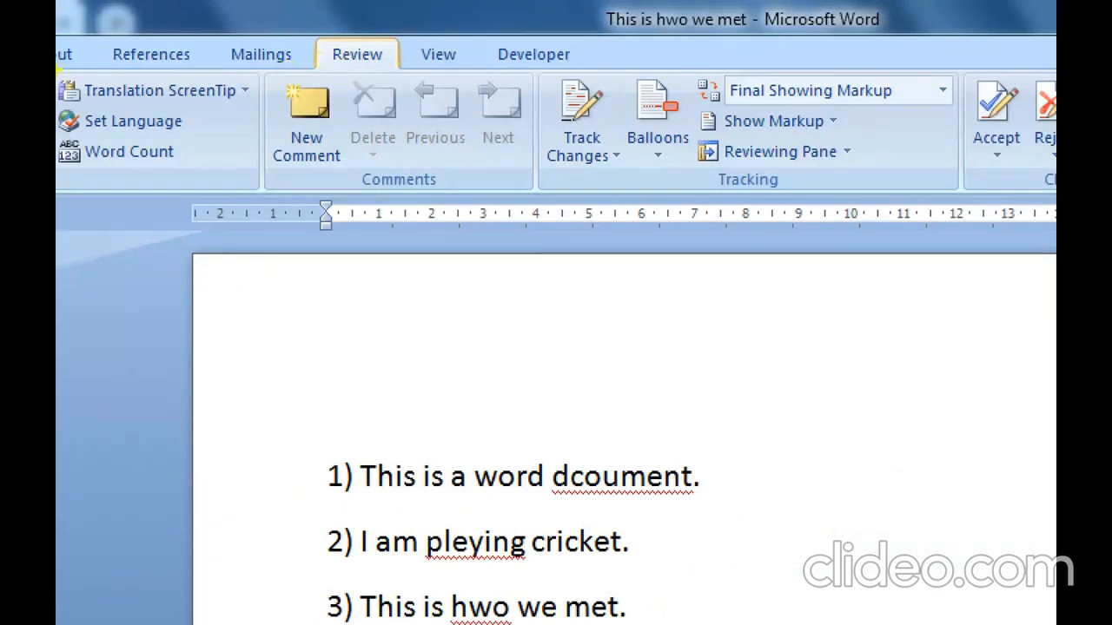
{"action": "key", "text": "super"}
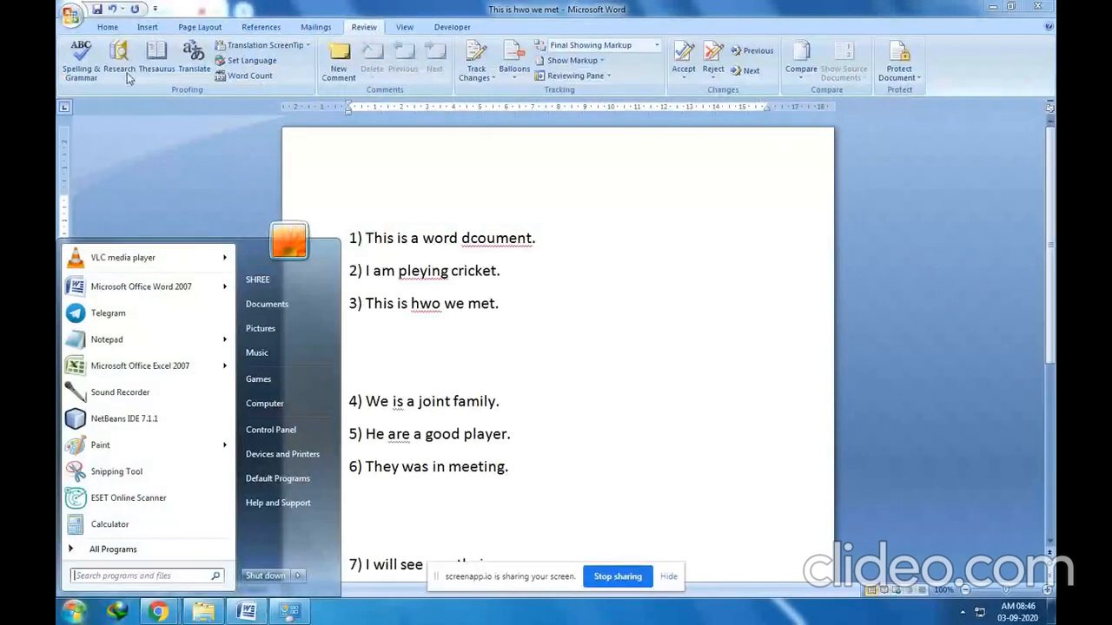
{"action": "key", "text": "super"}
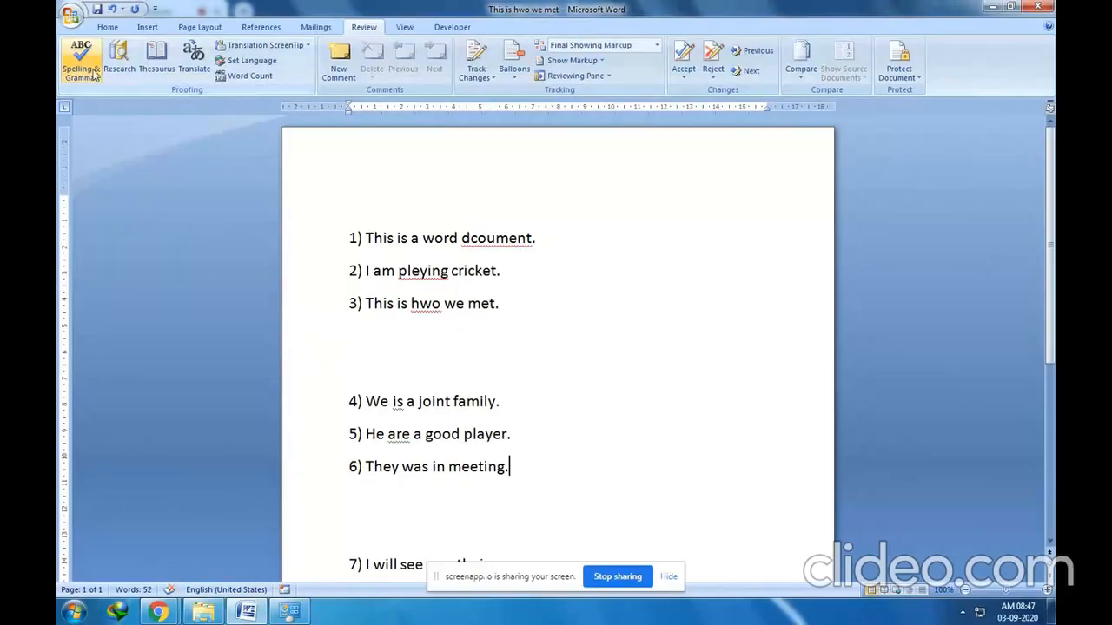
Run the Spelling & Grammar check to change "was" to "were" in sentence 6, and select the corrected sentence text
{"action": "left_click", "coordinate": [96, 75]}
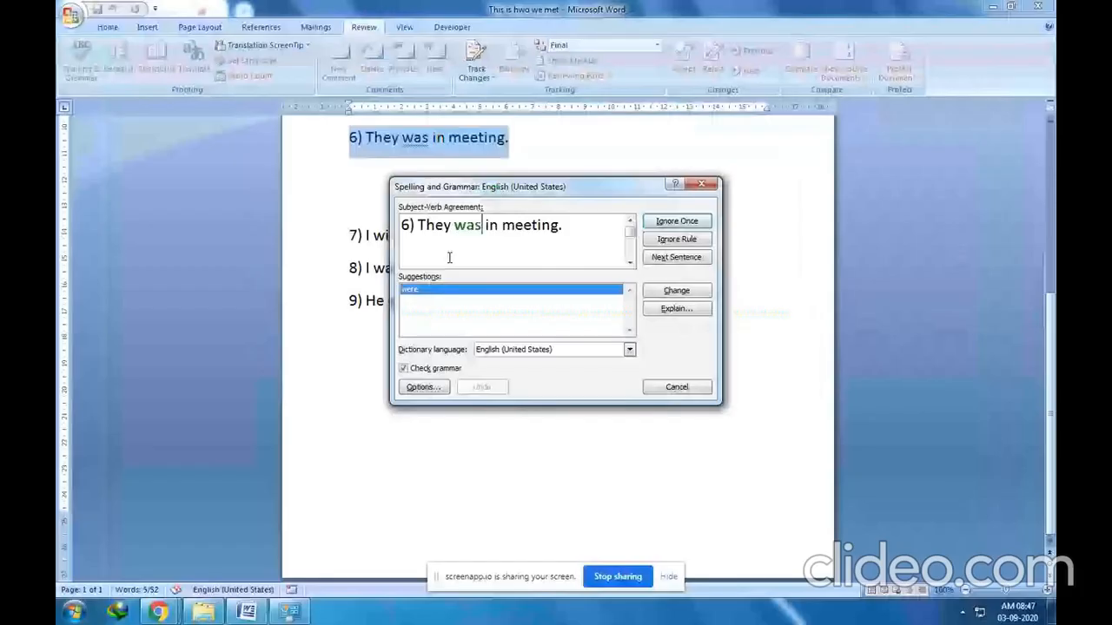
{"action": "left_click", "coordinate": [659, 292]}
{"action": "left_click", "coordinate": [701, 184]}
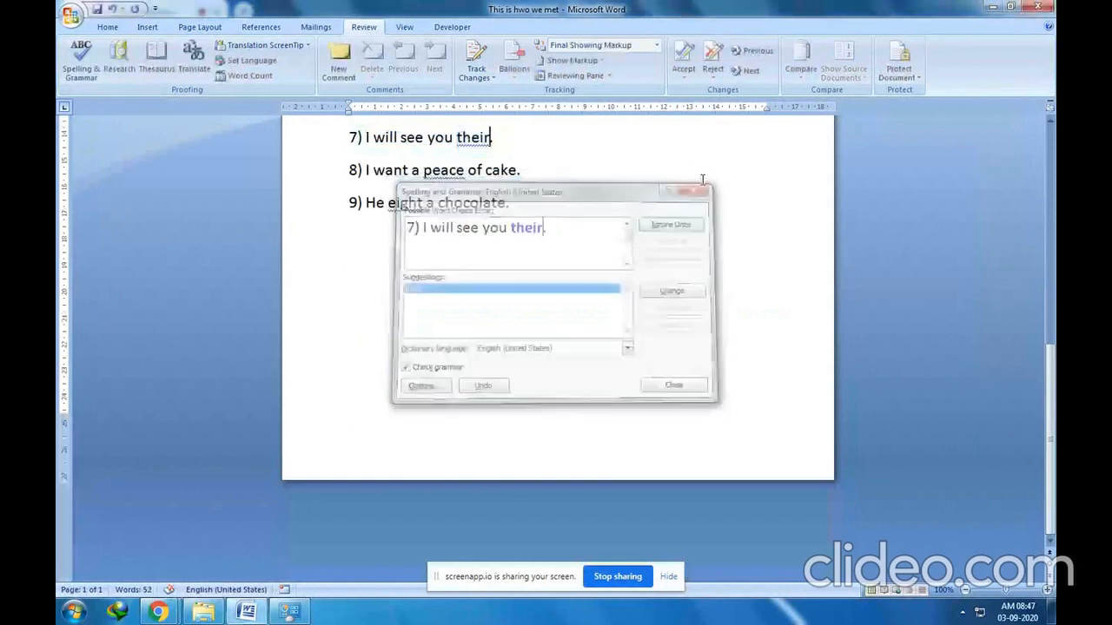
{"action": "scroll", "coordinate": [461, 223], "scroll_direction": "up", "scroll_amount": 1}
{"action": "scroll", "coordinate": [461, 223], "scroll_direction": "up", "scroll_amount": 3}
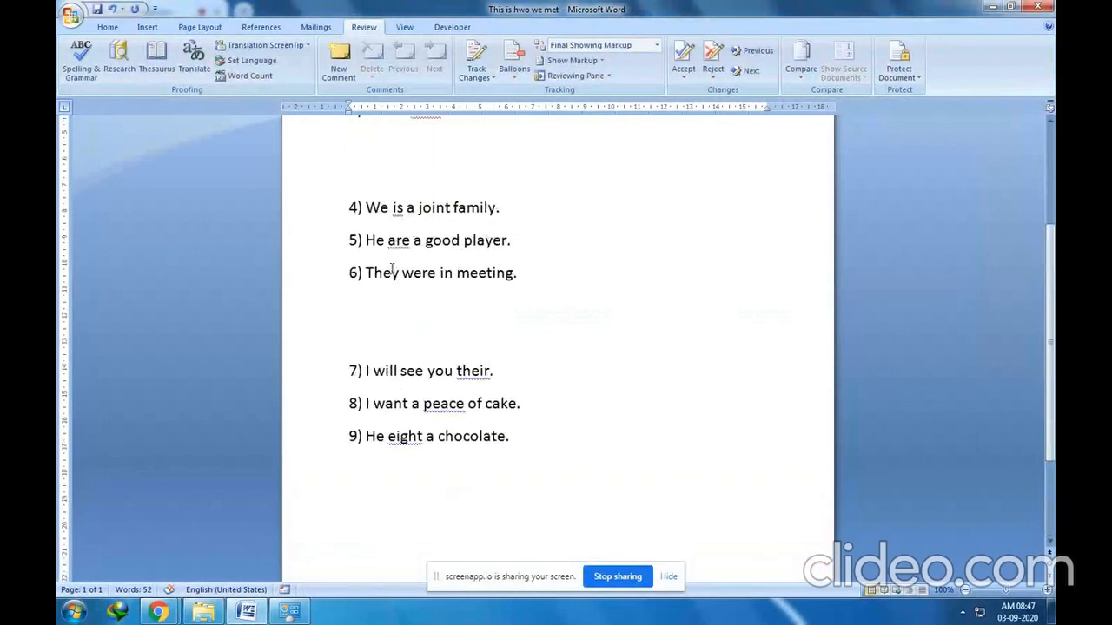
{"action": "left_click_drag", "start_coordinate": [368, 273], "coordinate": [512, 274]}
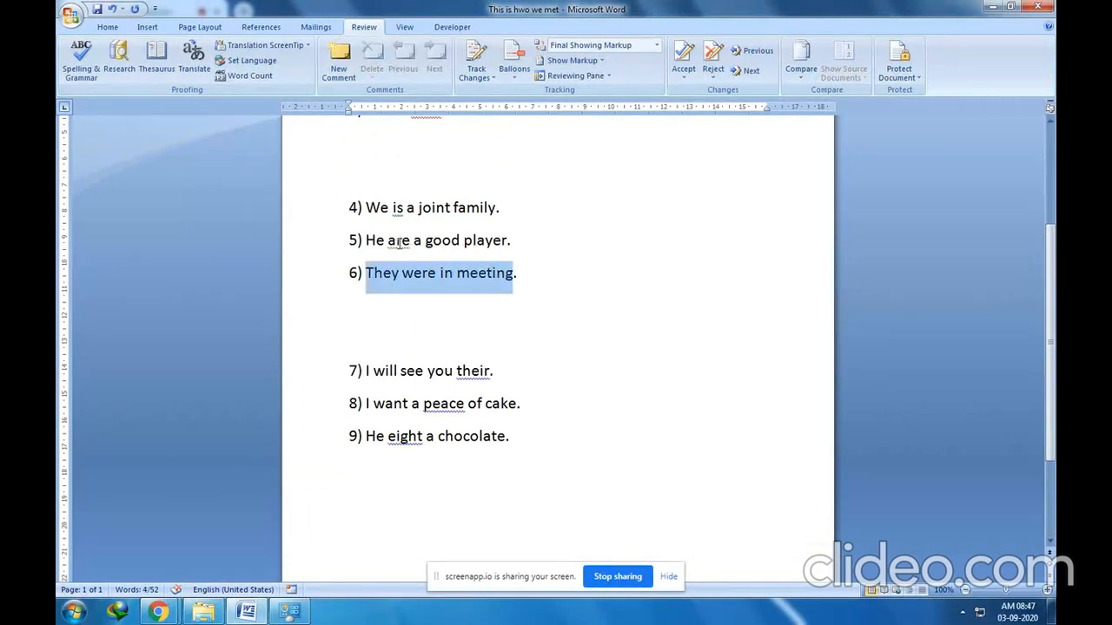
Replace "are" in sentence 5 with the suggested correction "is"
{"action": "right_click", "coordinate": [399, 243]}
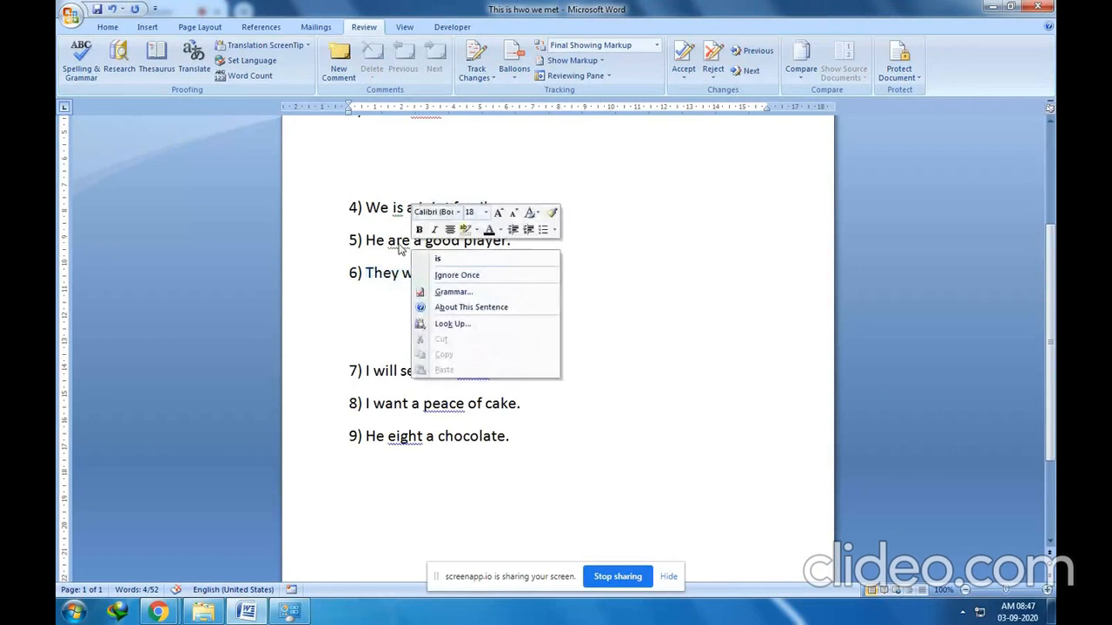
{"action": "left_click", "coordinate": [442, 260]}
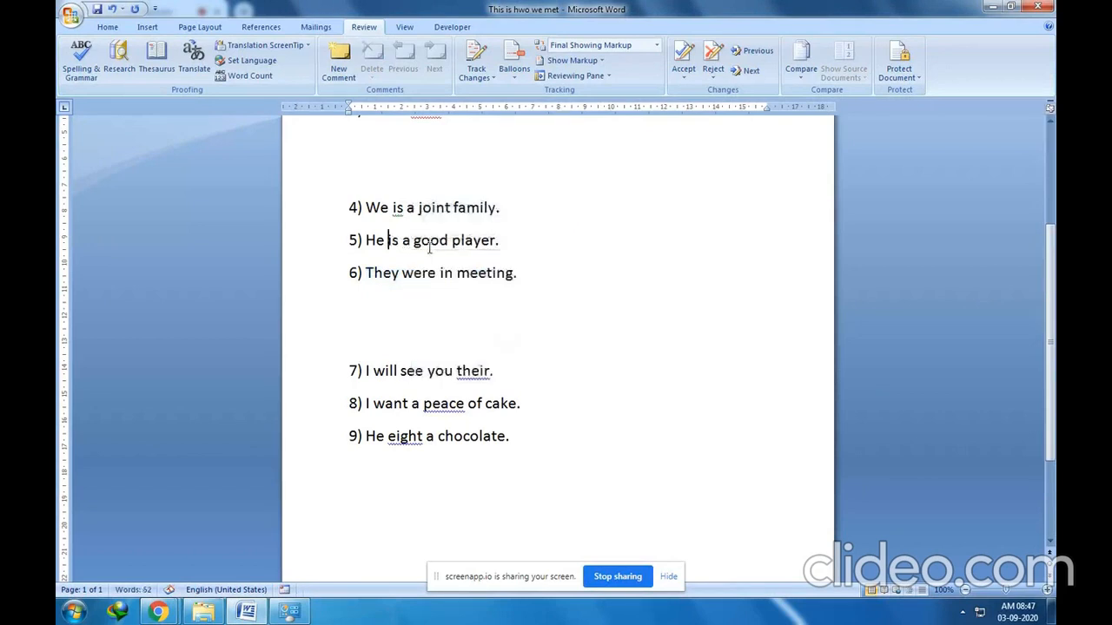
Replace "is" in sentence 4 with the suggested correction "are"
{"action": "right_click", "coordinate": [397, 212]}
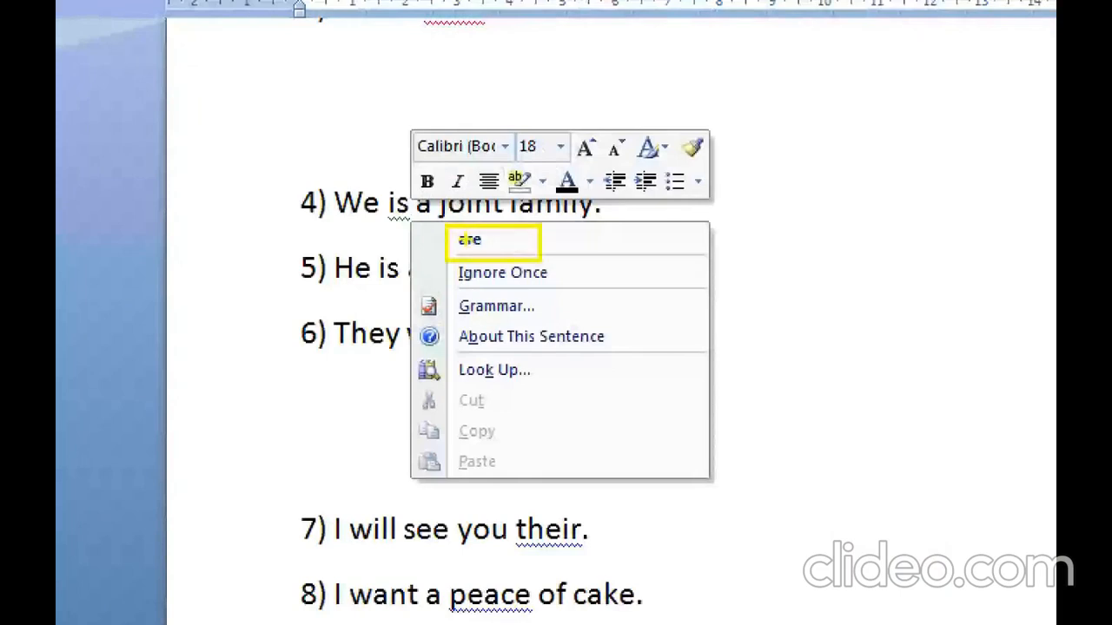
{"action": "key", "text": "Escape"}
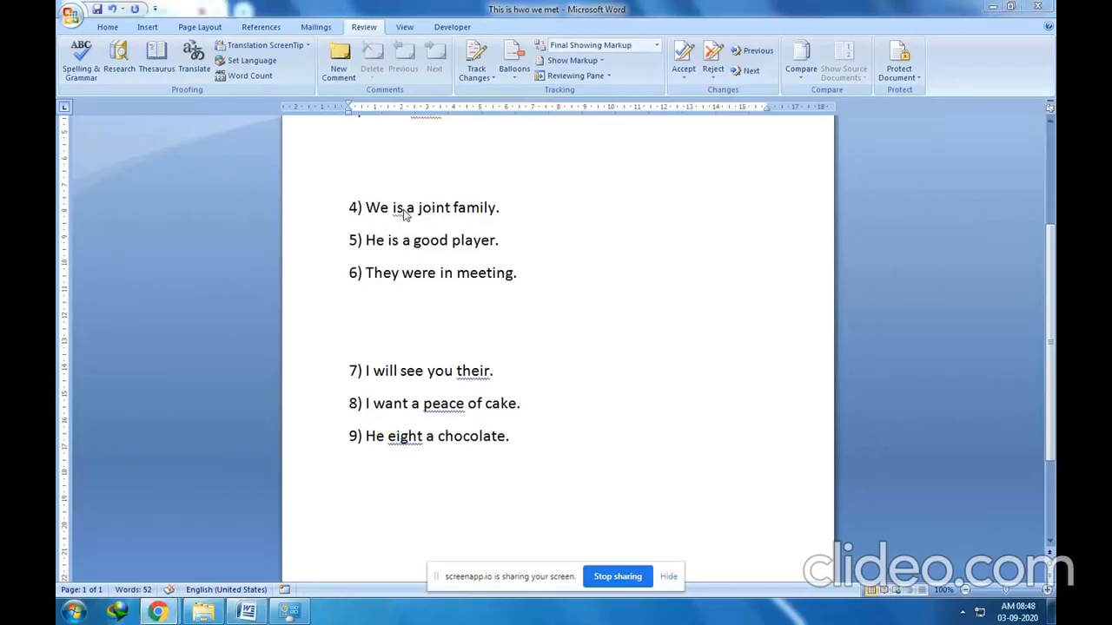
{"action": "right_click", "coordinate": [398, 217]}
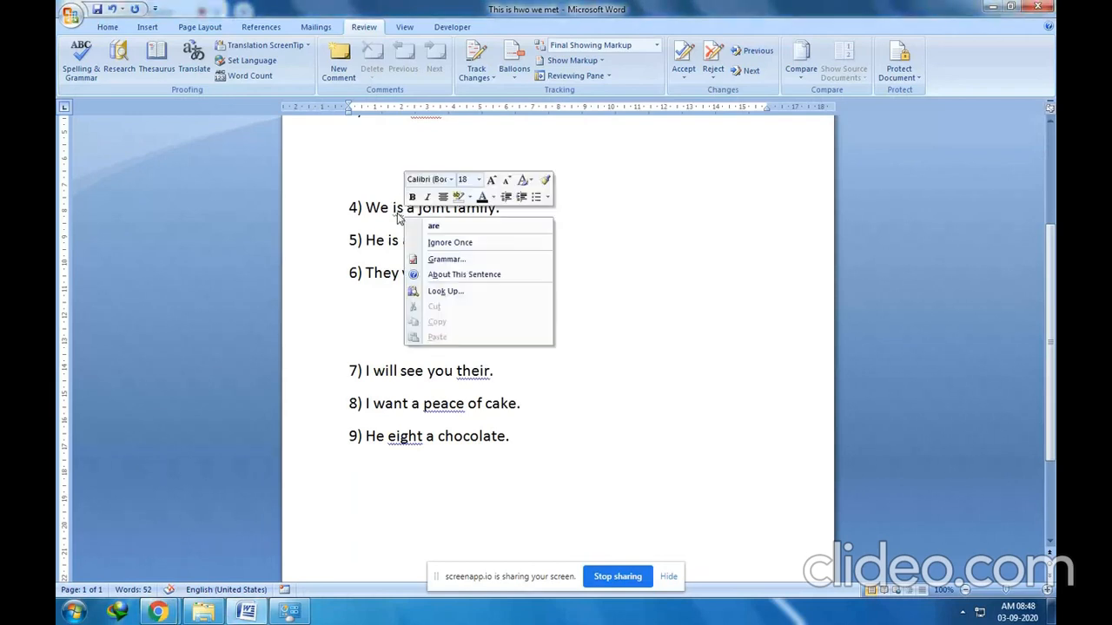
{"action": "left_click", "coordinate": [439, 229]}
{"action": "left_click", "coordinate": [519, 272]}
Correct the misspelled words in sentences 1 to 3 to the suggested "document", "playing" and "how"
{"action": "scroll", "coordinate": [515, 273], "scroll_direction": "up", "scroll_amount": 3}
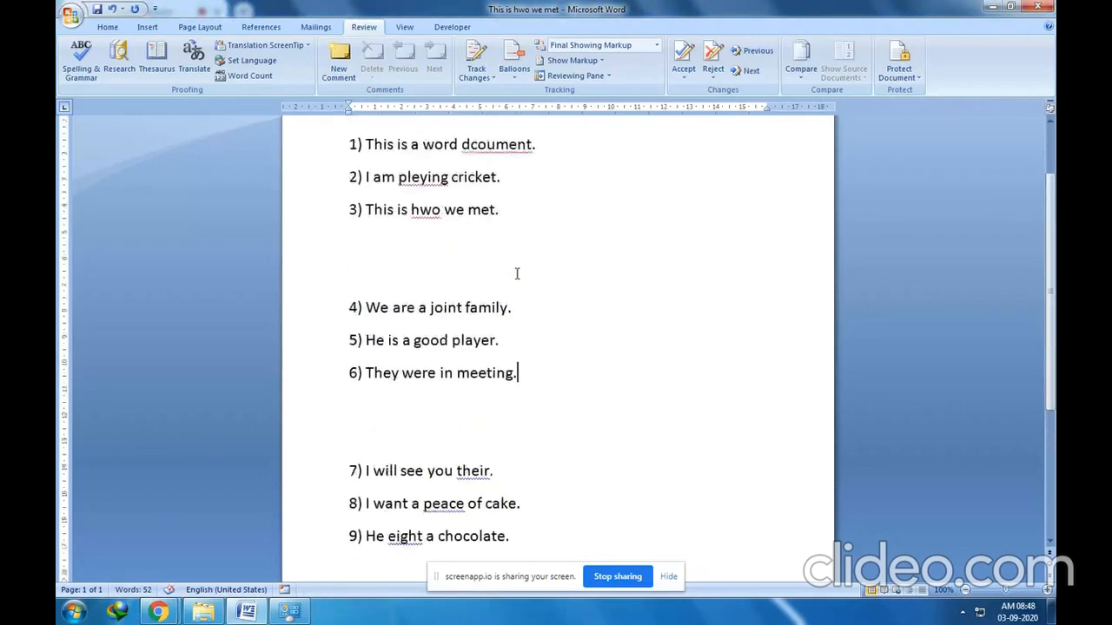
{"action": "right_click", "coordinate": [495, 218]}
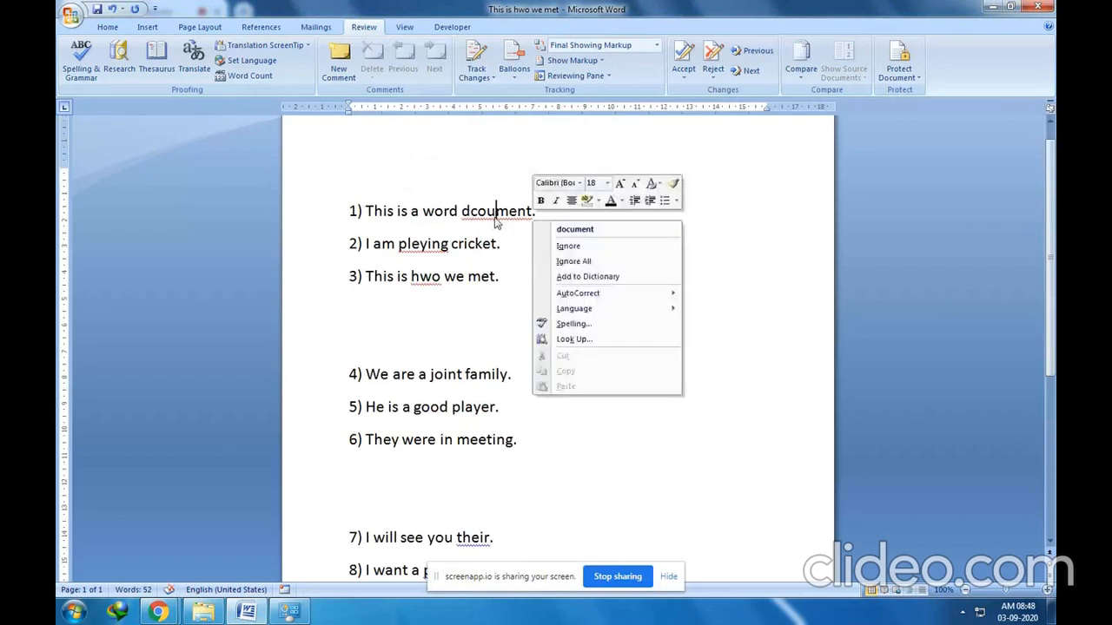
{"action": "left_click", "coordinate": [604, 233]}
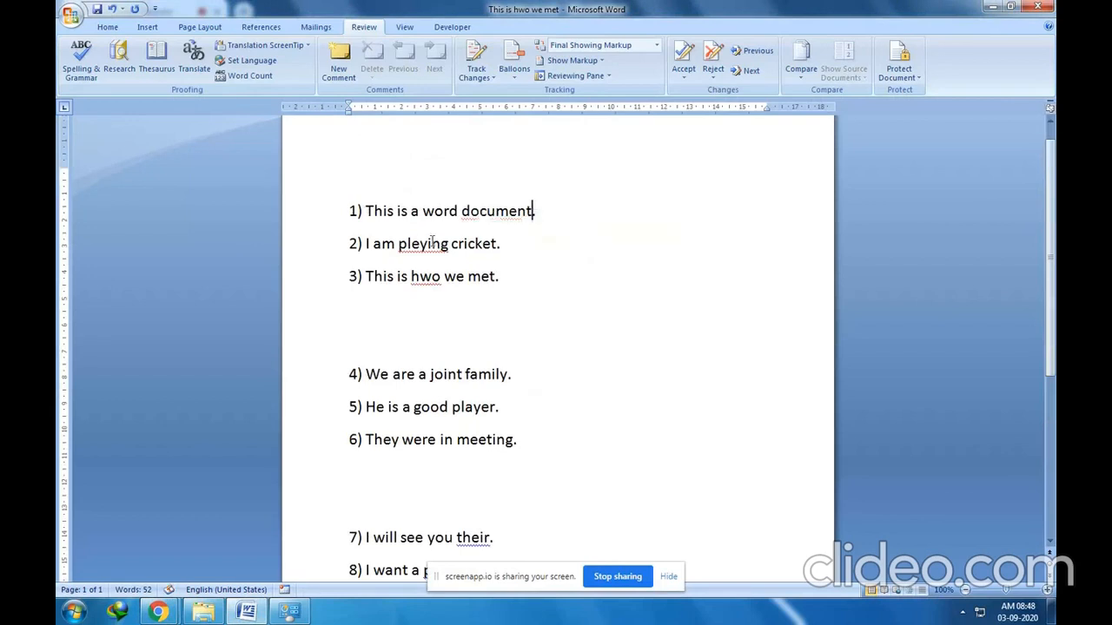
{"action": "right_click", "coordinate": [422, 246]}
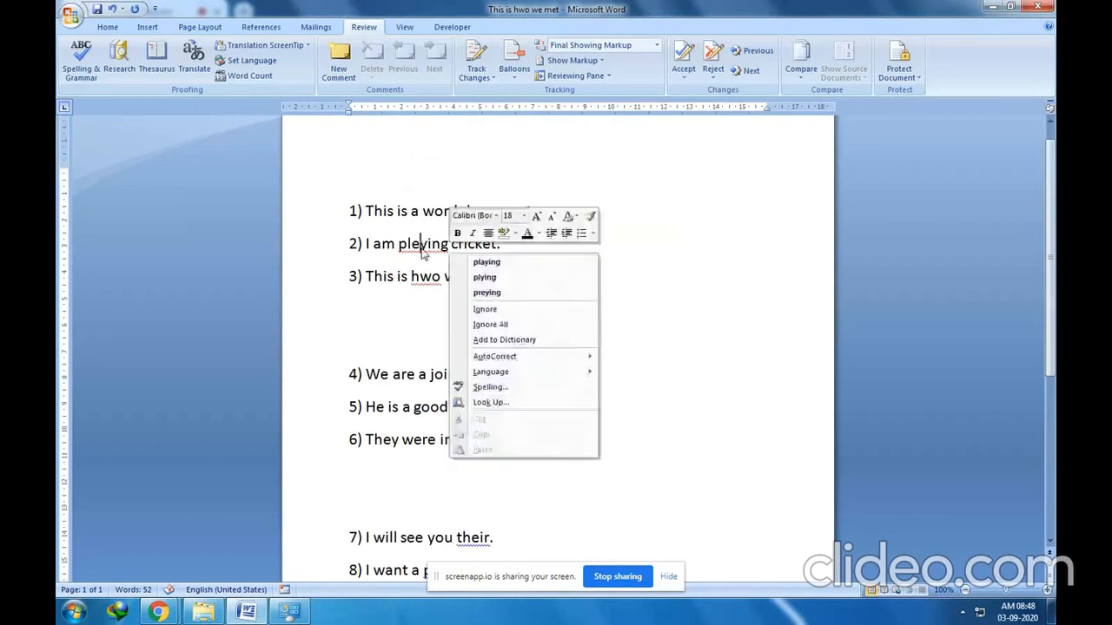
{"action": "left_click", "coordinate": [497, 262]}
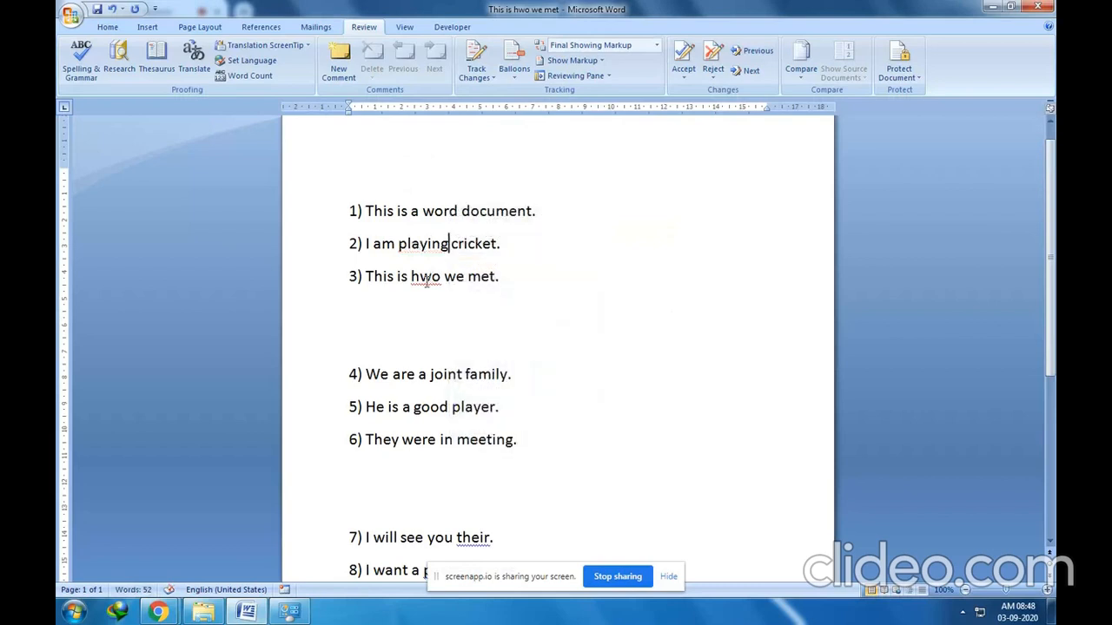
{"action": "right_click", "coordinate": [417, 278]}
{"action": "left_click", "coordinate": [476, 296]}
Replace the contextual errors in sentences 7 to 9 with the suggested words "there", "piece" and "ate"
{"action": "scroll", "coordinate": [458, 358], "scroll_direction": "down", "scroll_amount": 3}
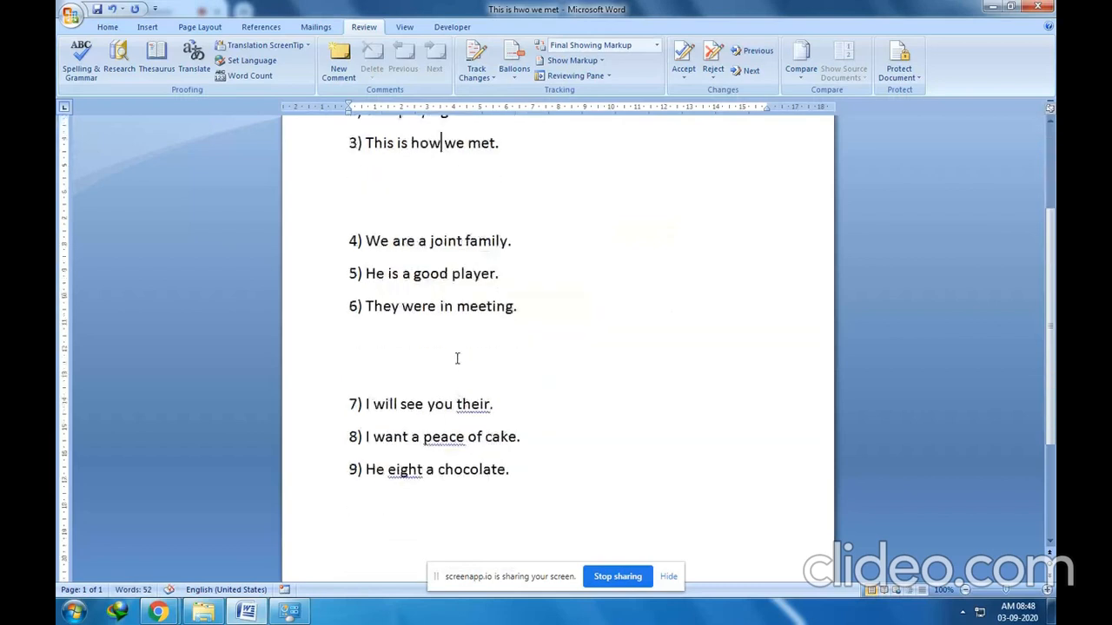
{"action": "right_click", "coordinate": [482, 341]}
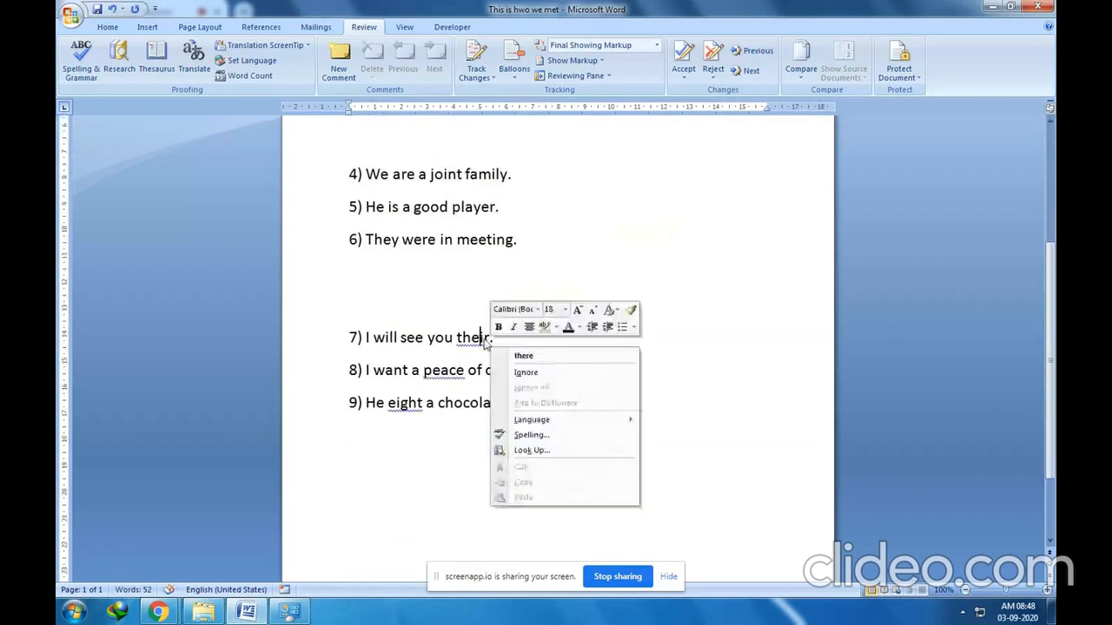
{"action": "left_click", "coordinate": [524, 357]}
{"action": "right_click", "coordinate": [452, 373]}
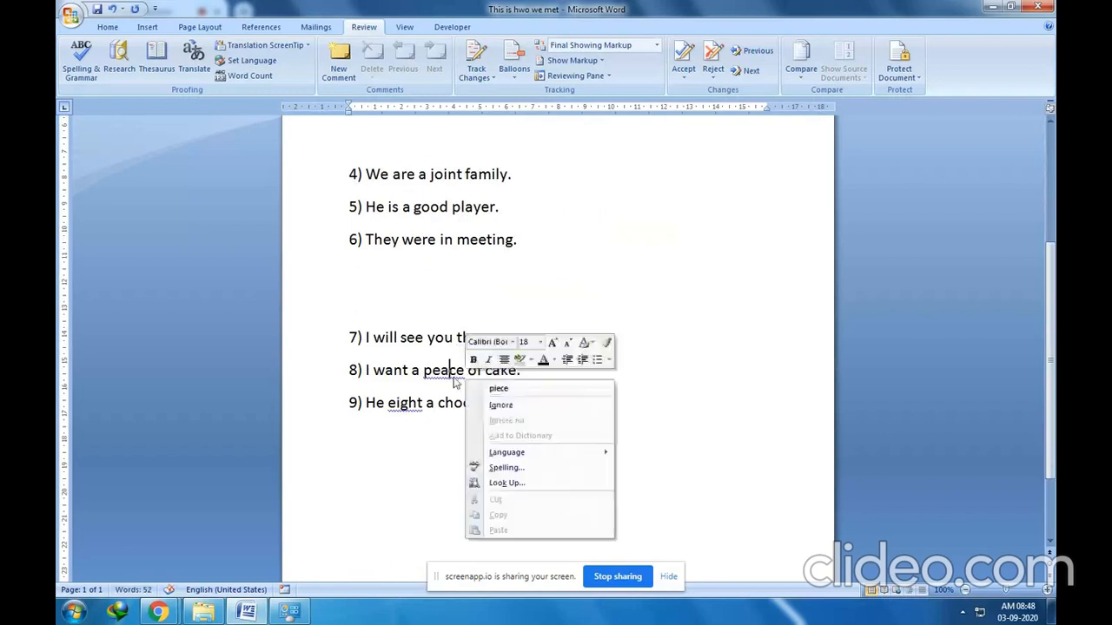
{"action": "left_click", "coordinate": [528, 391]}
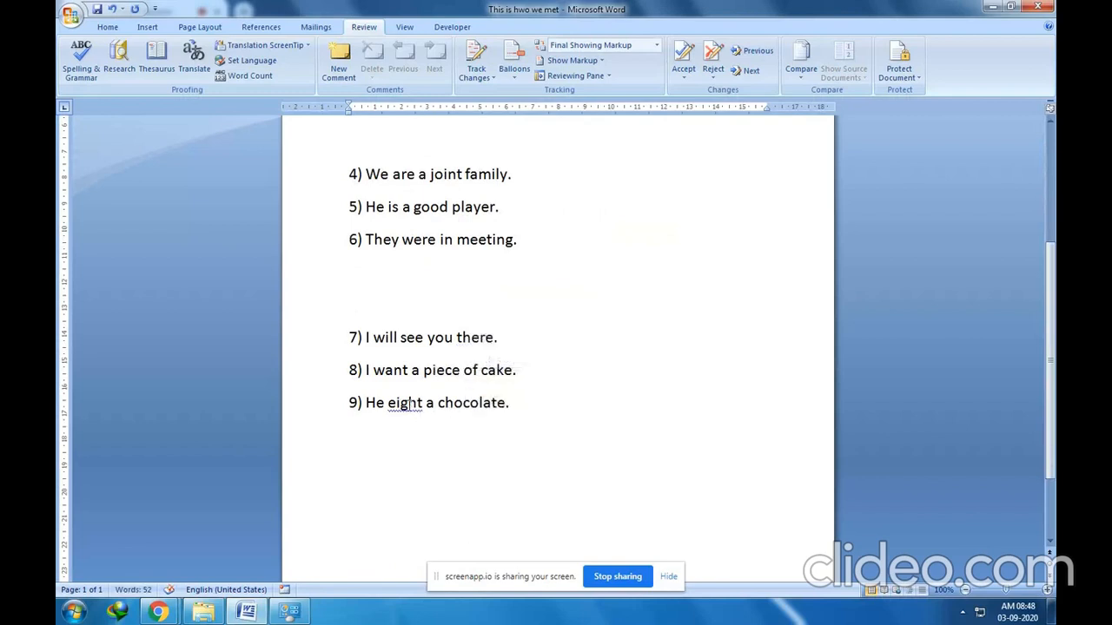
{"action": "right_click", "coordinate": [409, 405]}
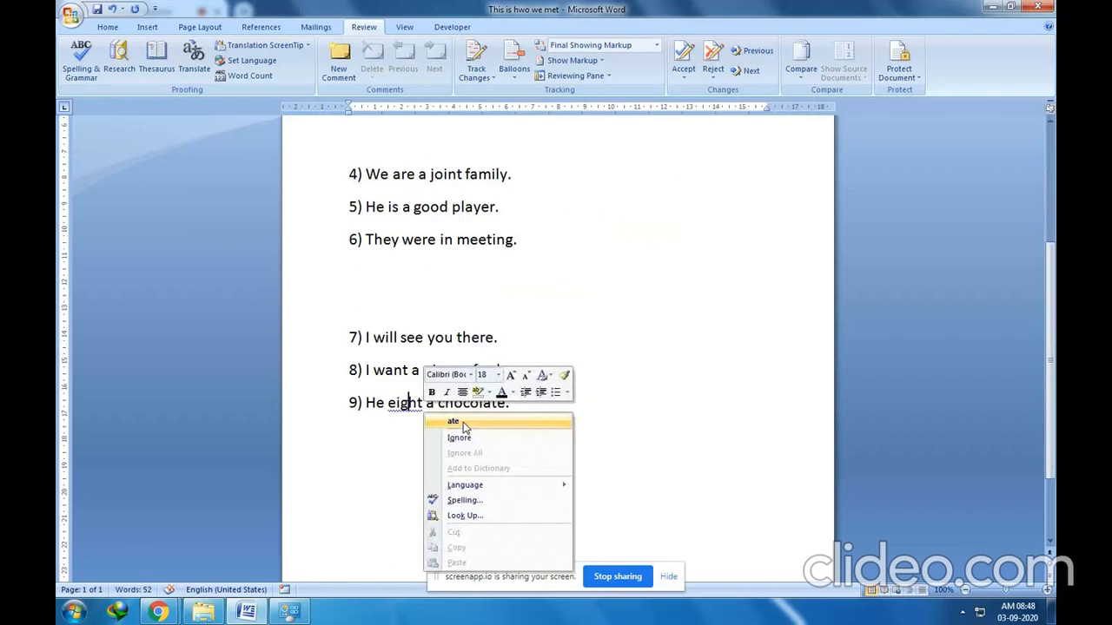
{"action": "left_click", "coordinate": [464, 425]}
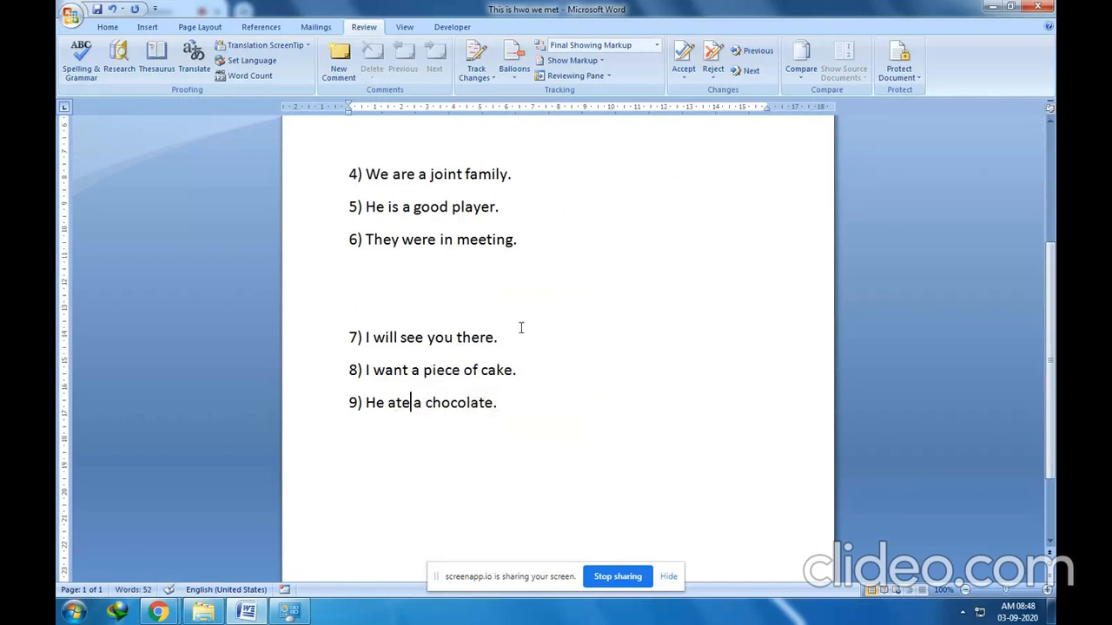
Undo all the spelling, grammar and contextual corrections made in sentences 1 to 9
{"action": "scroll", "coordinate": [521, 321], "scroll_direction": "up", "scroll_amount": 3}
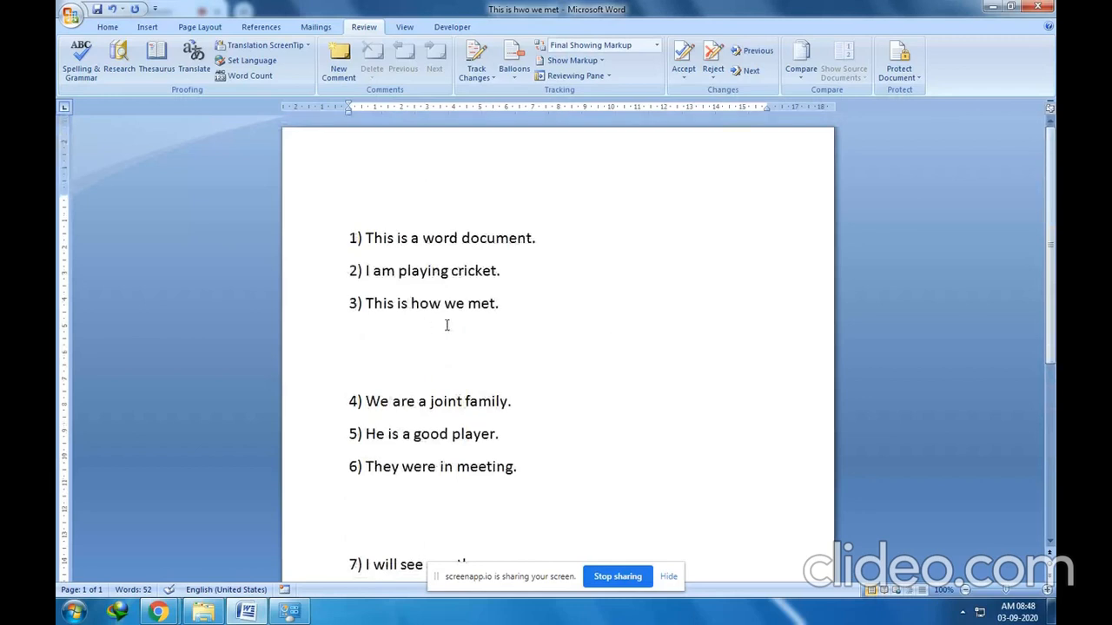
{"action": "left_click", "coordinate": [405, 213]}
{"action": "key", "text": "ctrl+z"}
{"action": "key", "text": "ctrl+z"}
{"action": "key", "text": "ctrl+z"}
{"action": "key", "text": "ctrl+z"}
{"action": "key", "text": "ctrl+z"}
{"action": "key", "text": "ctrl+z"}
{"action": "key", "text": "ctrl+z"}
{"action": "key", "text": "ctrl+z"}
{"action": "key", "text": "ctrl+z"}
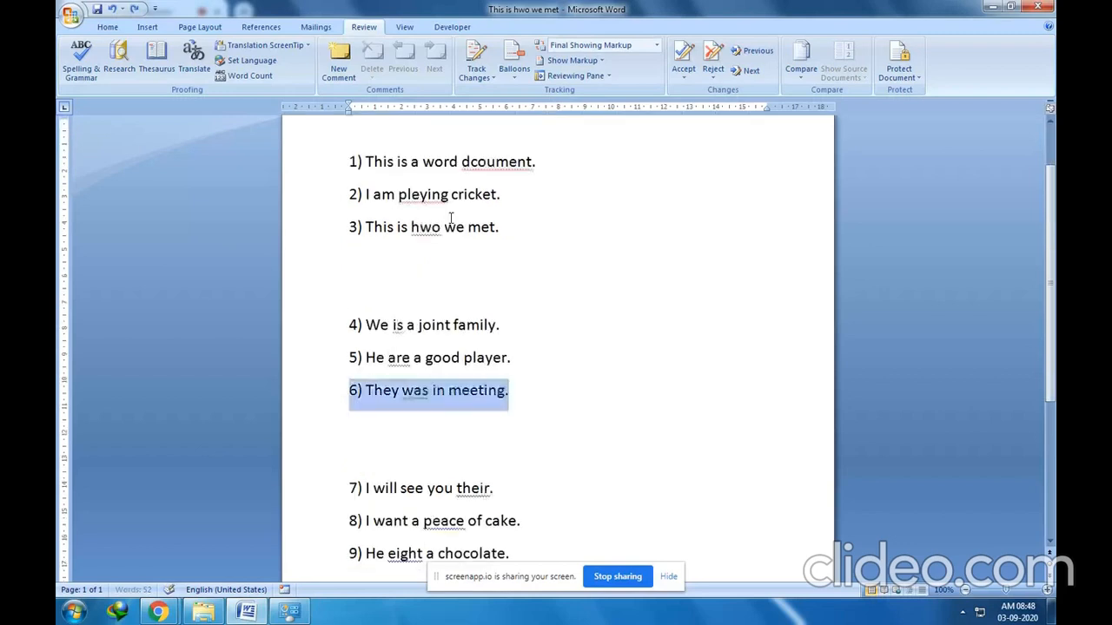
Add the heading "Spelling errors" on the empty line above sentence 1
{"action": "scroll", "coordinate": [451, 218], "scroll_direction": "up", "scroll_amount": 2}
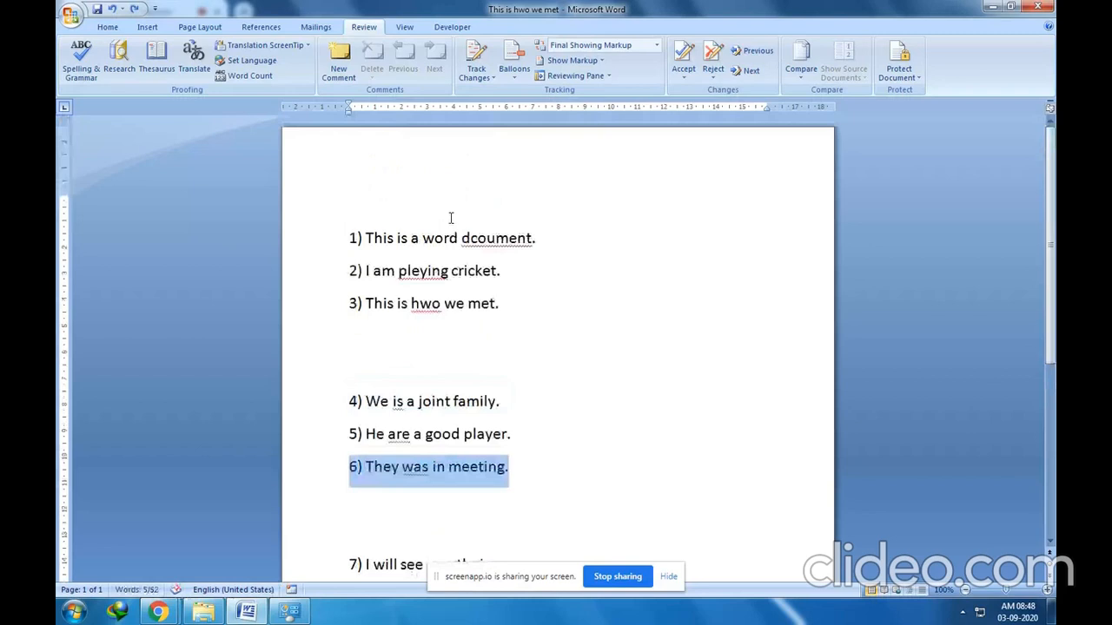
{"action": "left_click", "coordinate": [379, 210]}
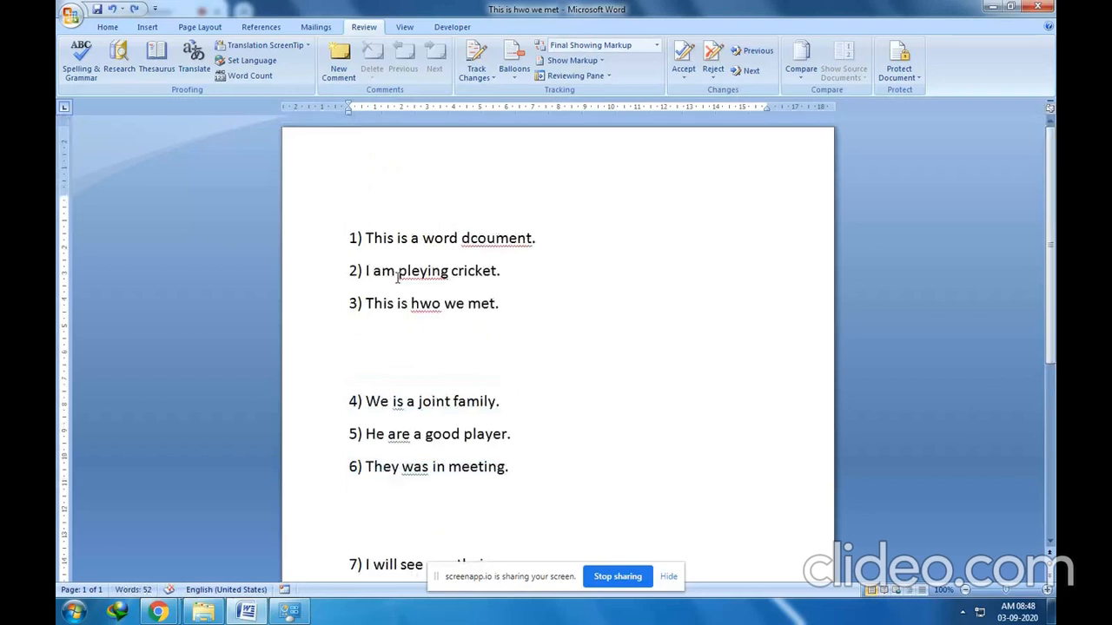
{"action": "type", "text": "Spelling errors"}
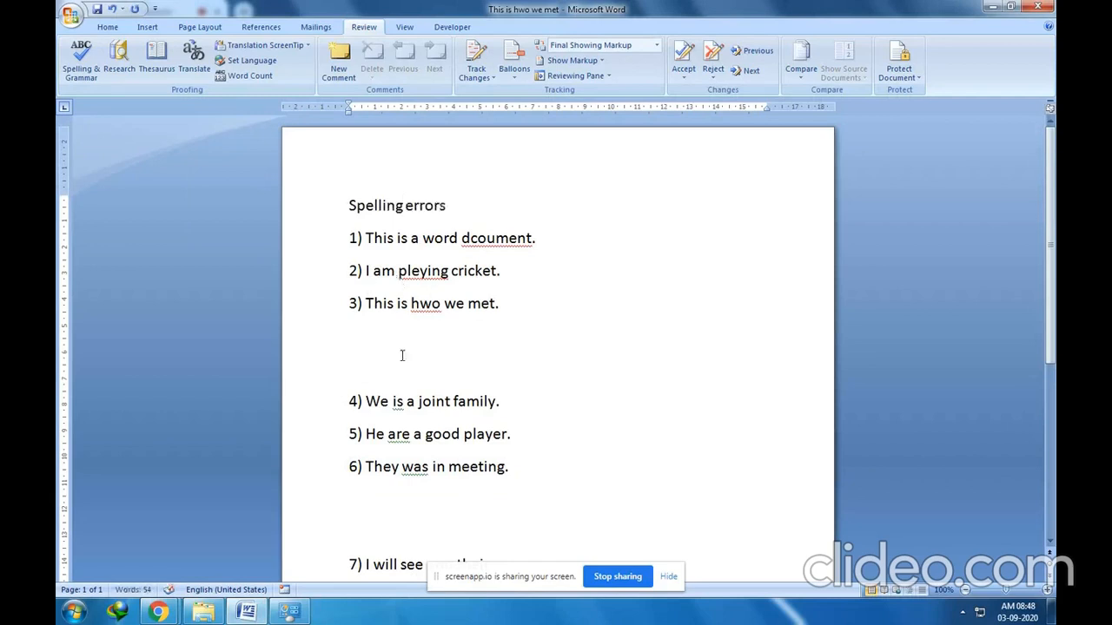
Add the heading "Grammar errors" on the empty line directly above sentence 4
{"action": "left_click", "coordinate": [367, 372]}
{"action": "type", "text": "Grmn"}
{"action": "key", "text": "BackSpace"}
{"action": "key", "text": "BackSpace"}
{"action": "key", "text": "BackSpace"}
{"action": "type", "text": "a"}
{"action": "key", "text": "BackSpace"}
{"action": "type", "text": "rammar erros"}
{"action": "key", "text": "BackSpace"}
{"action": "type", "text": "rs"}
Add the heading "Contextual grammar errors" on the empty line directly above sentence 7
{"action": "scroll", "coordinate": [224, 450], "scroll_direction": "down", "scroll_amount": 2}
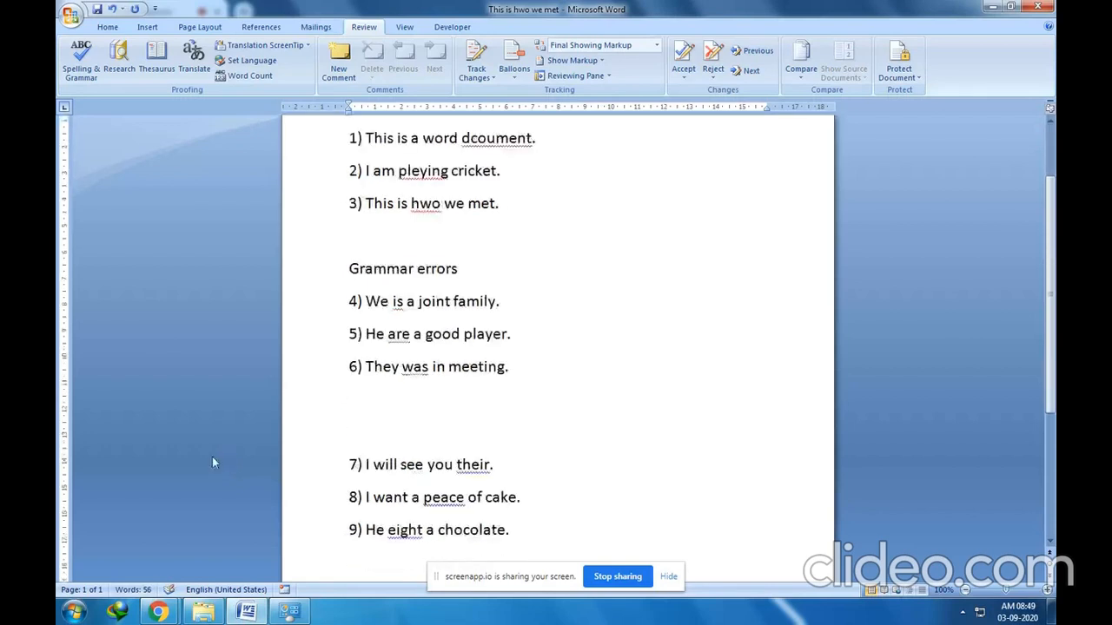
{"action": "left_click", "coordinate": [359, 451]}
{"action": "type", "text": "Contextu"}
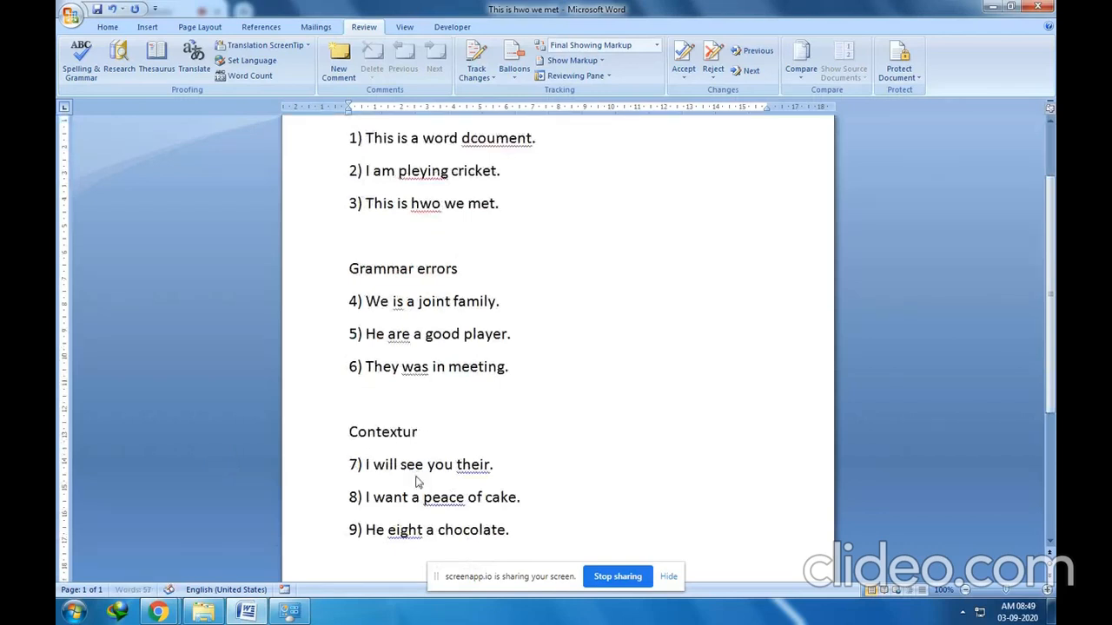
{"action": "type", "text": "al grammar ero"}
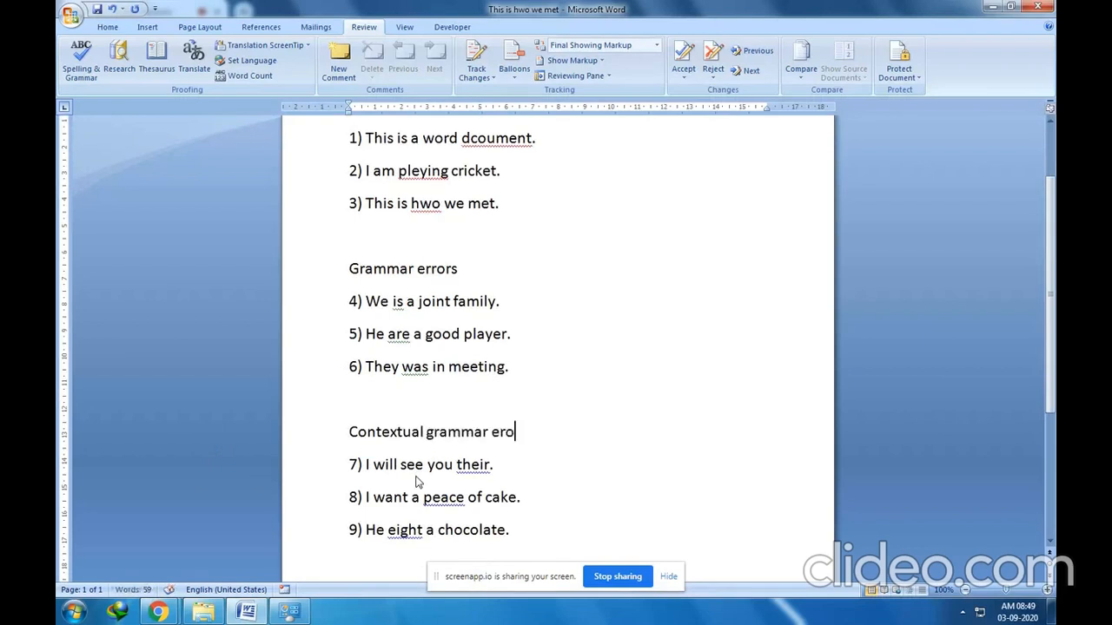
{"action": "key", "text": "BackSpace"}
{"action": "type", "text": "rors"}
{"action": "scroll", "coordinate": [416, 482], "scroll_direction": "up", "scroll_amount": 3}
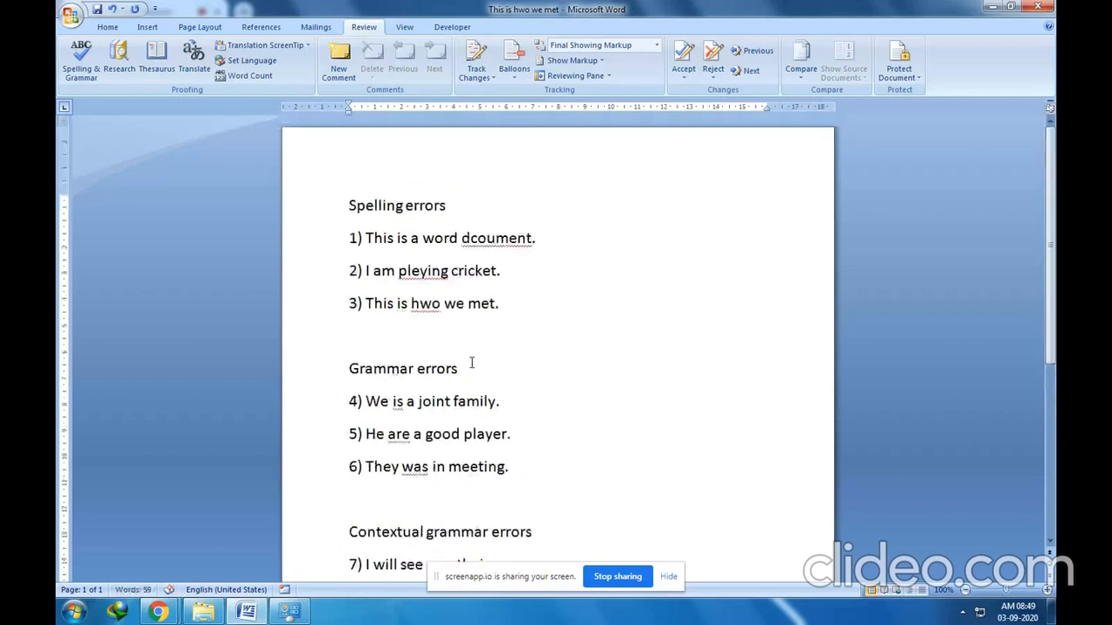
{"action": "mouse_move", "coordinate": [185, 576]}
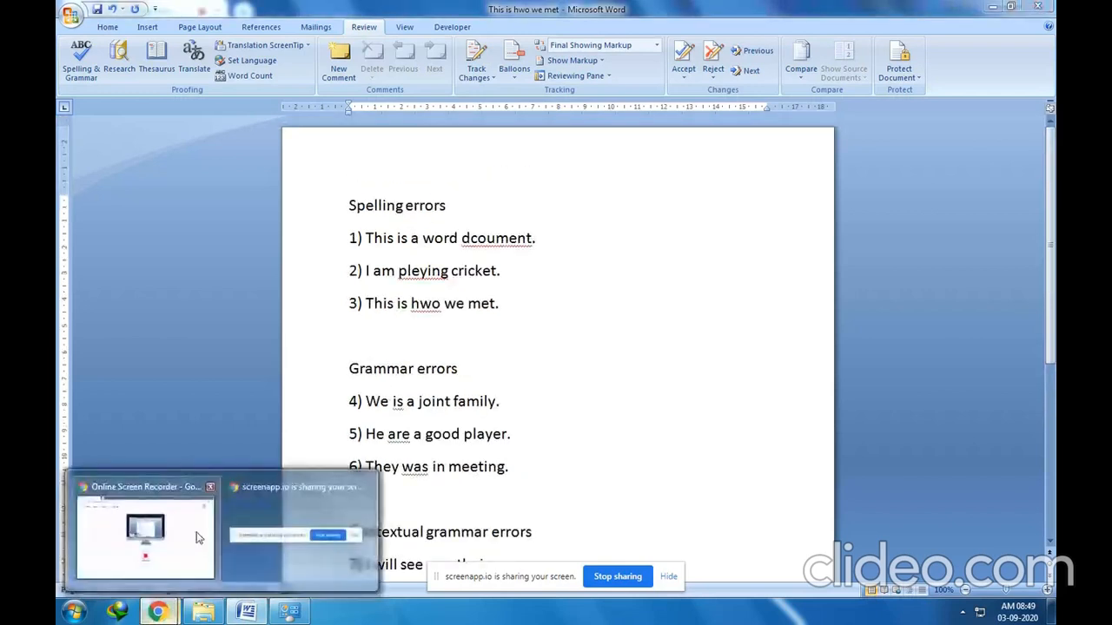
{"action": "left_click", "coordinate": [187, 535]}
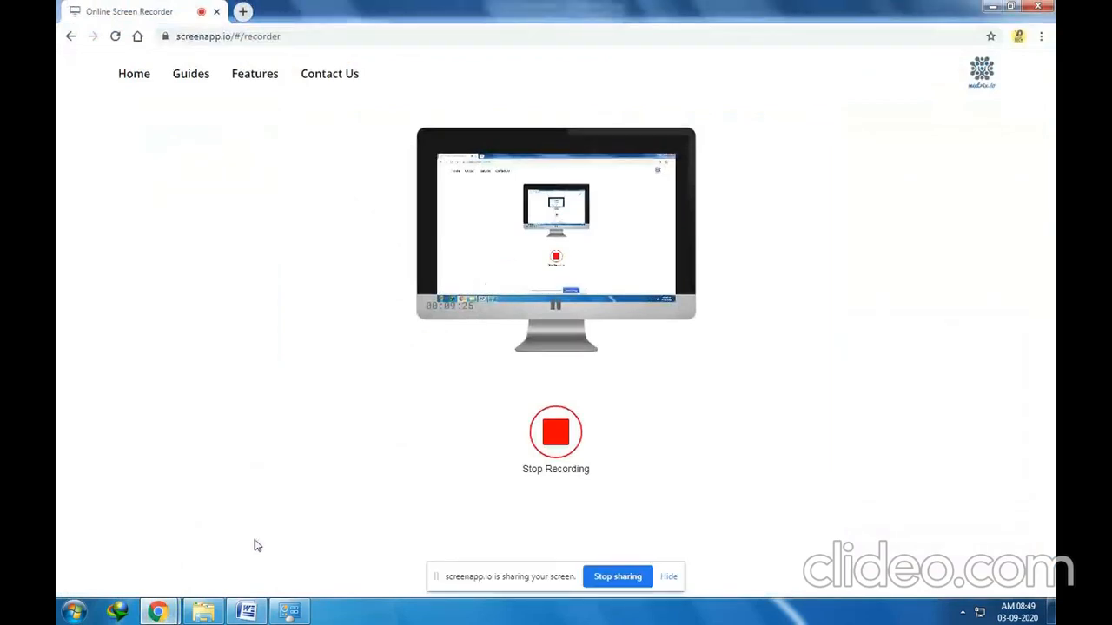